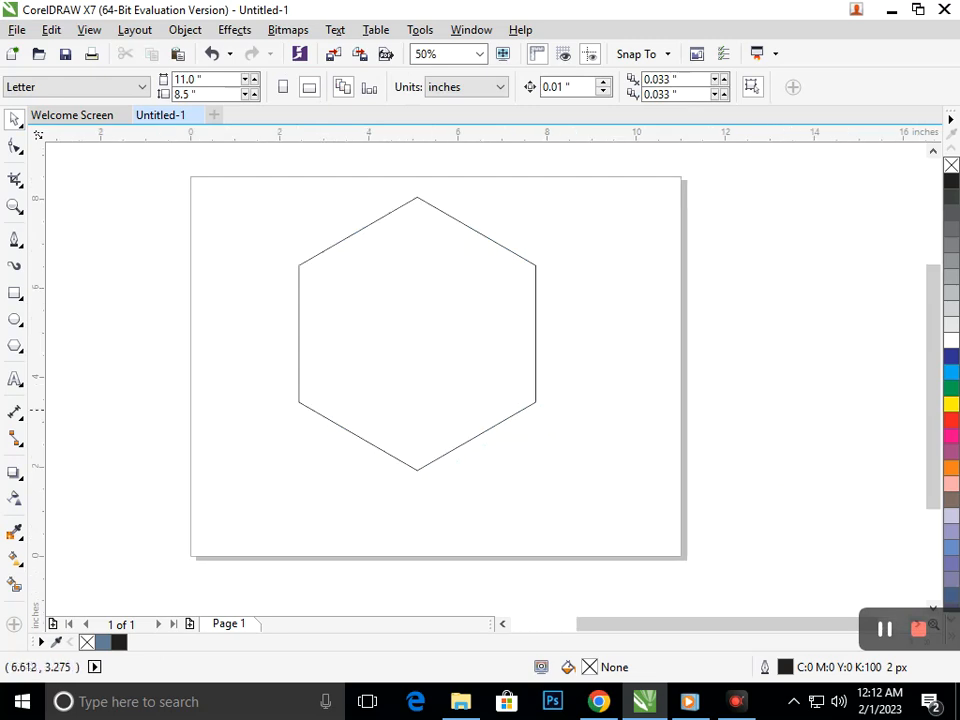
Rotate the hexagon so flat sides face up and down, and add a smaller concentric copy inside it
click(488, 434)
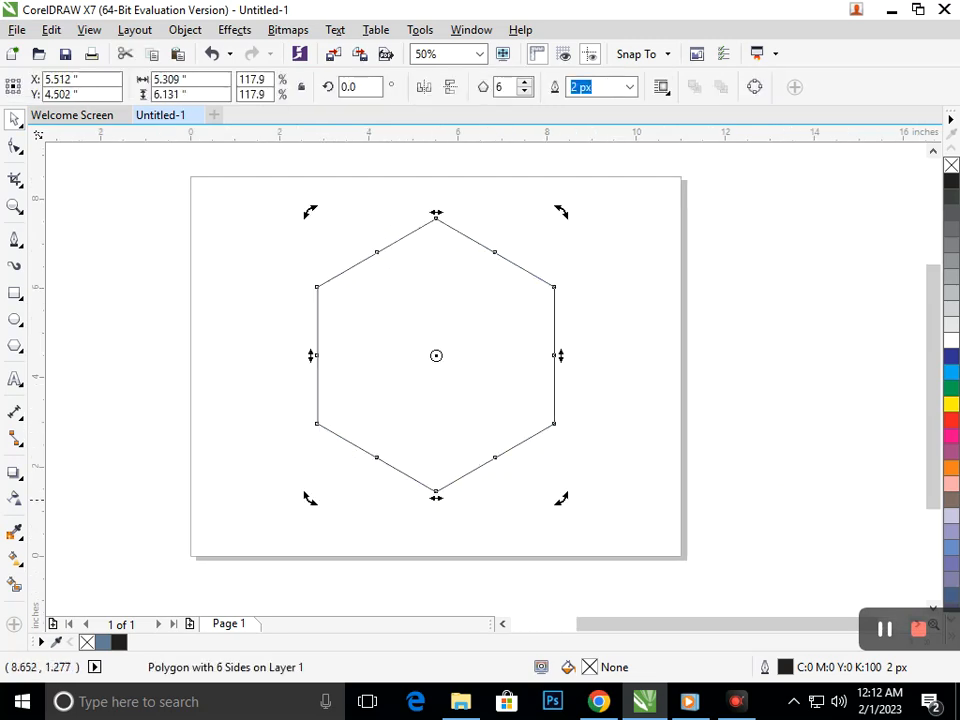
drag(563, 497, 425, 494)
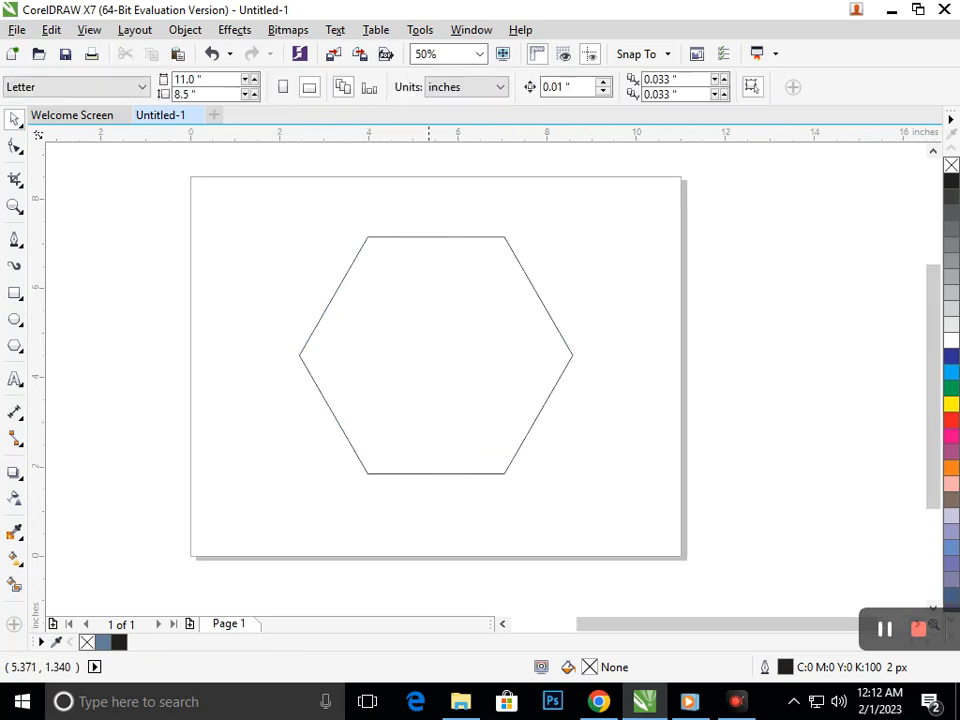
drag(293, 480, 329, 465)
click(334, 505)
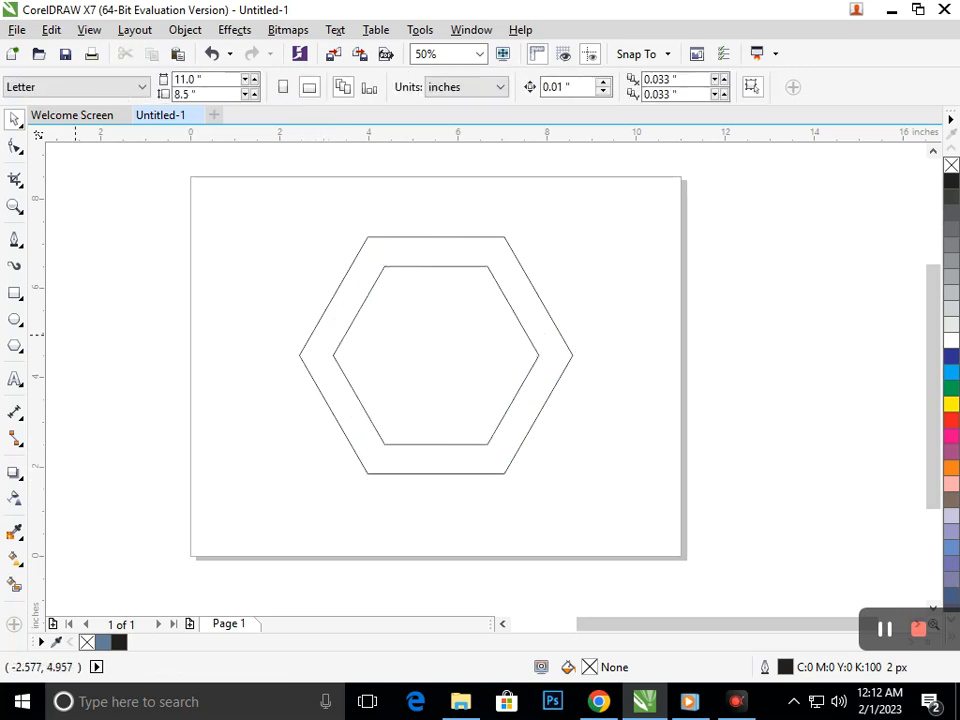
Draw two crossing diagonal lines with the Pen tool through opposite corners of both hexagons, extending beyond the outer one
click(14, 240)
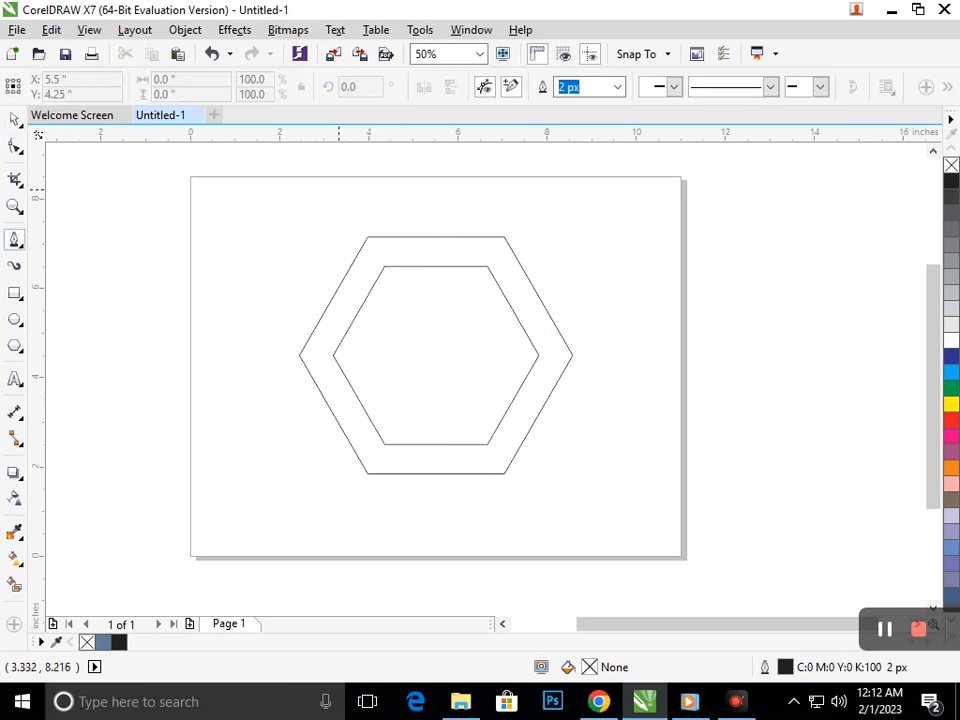
click(338, 190)
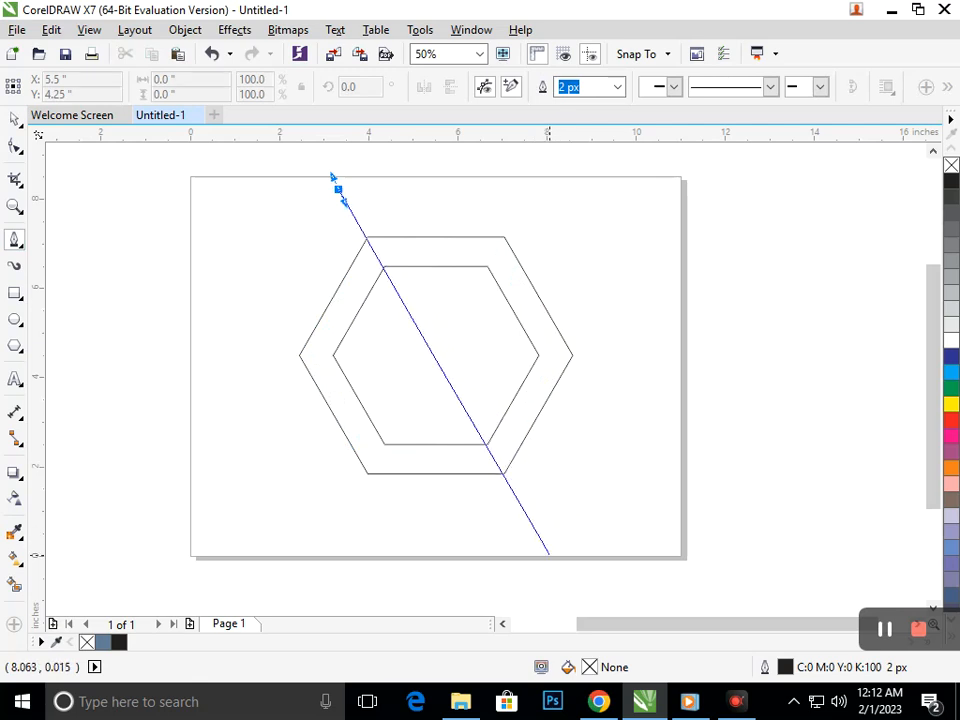
double_click(547, 552)
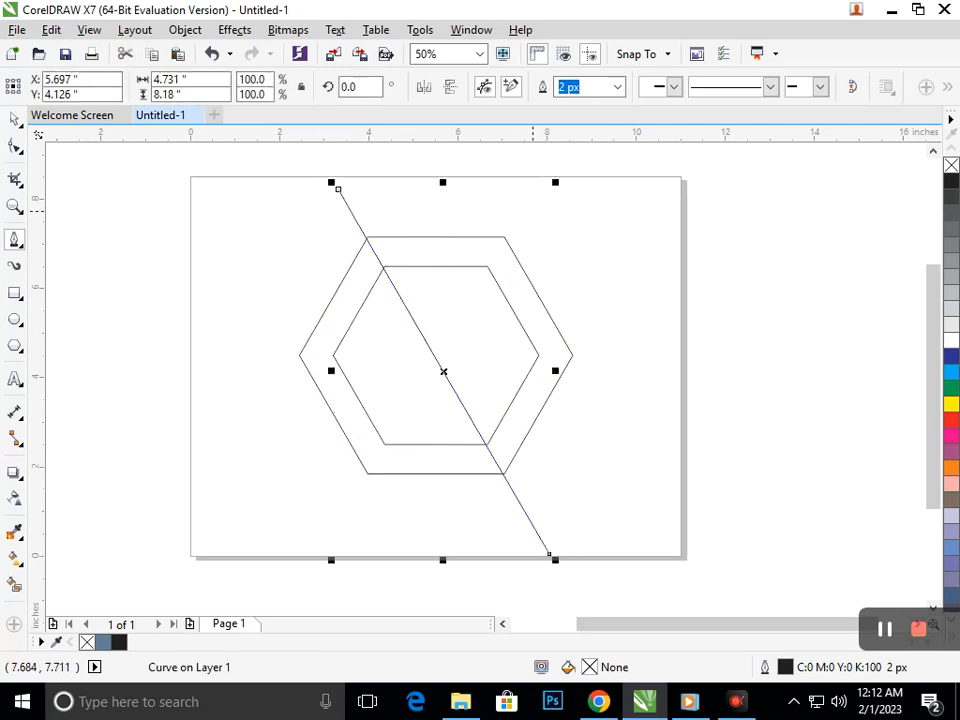
click(531, 205)
double_click(342, 515)
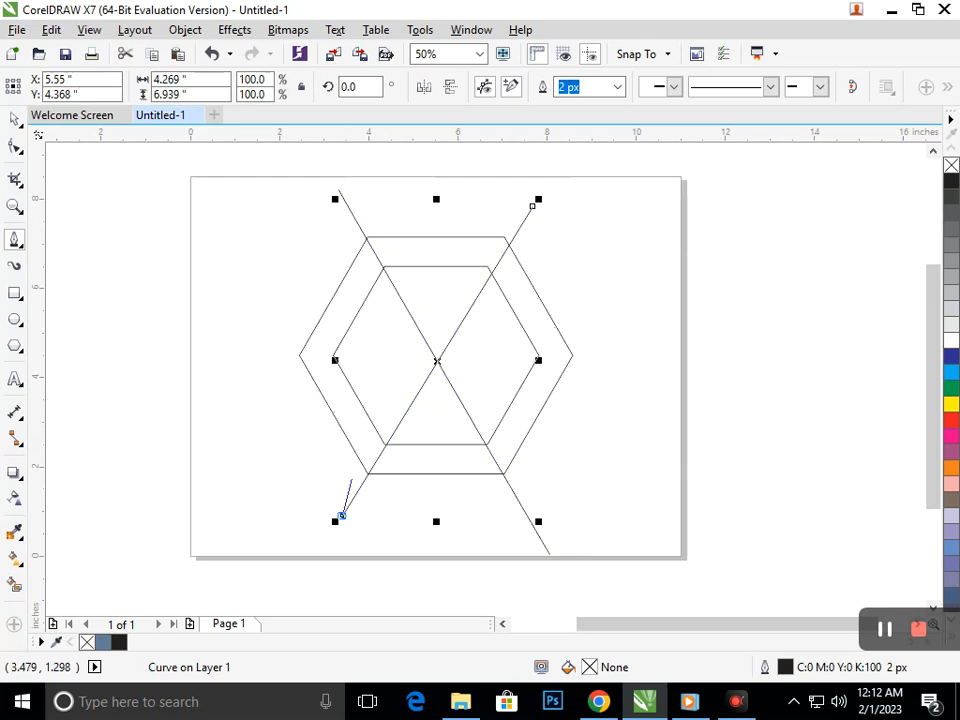
Rotate and shift the rising diagonal so it runs through the upper-right and lower-left corners of both hexagons
click(14, 119)
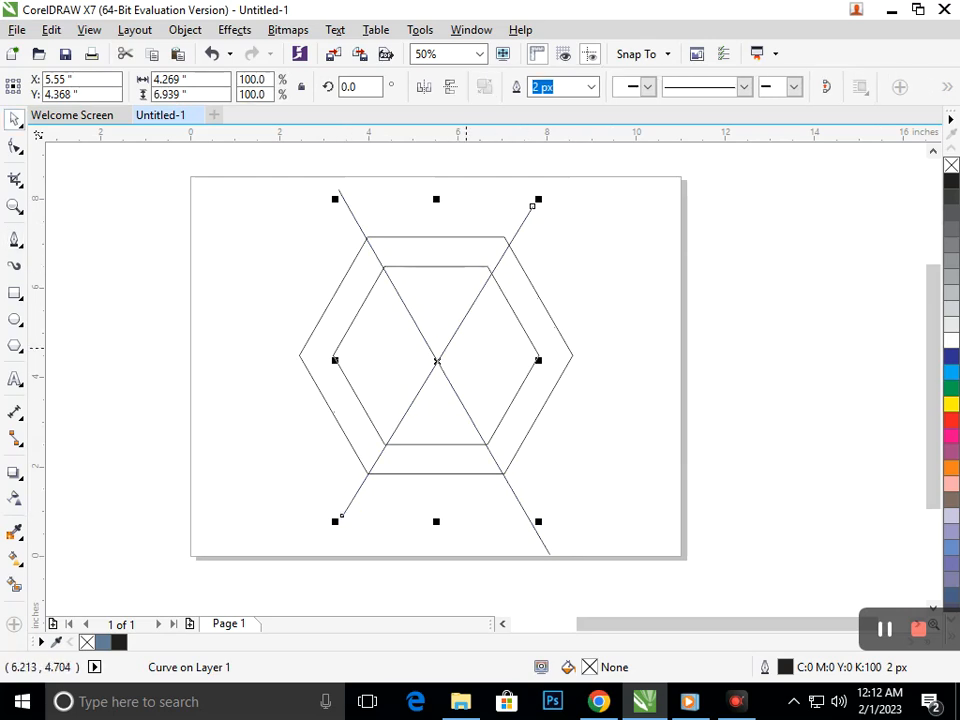
click(455, 332)
mouse_move(531, 206)
mouse_down()
mouse_move(521, 204)
mouse_move(531, 193)
mouse_up()
click(609, 383)
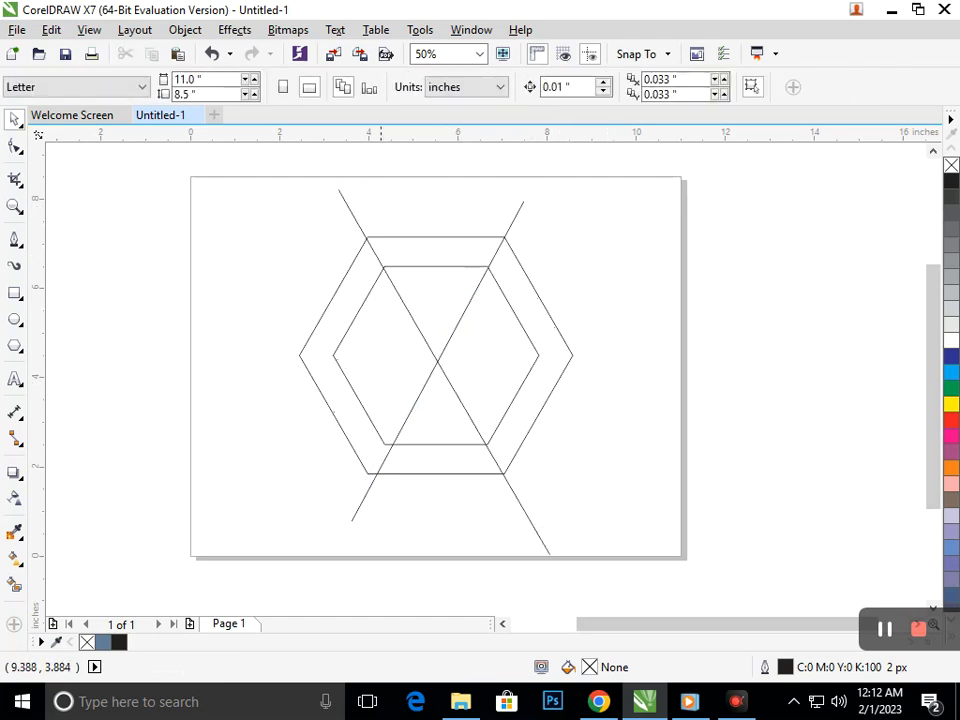
click(353, 509)
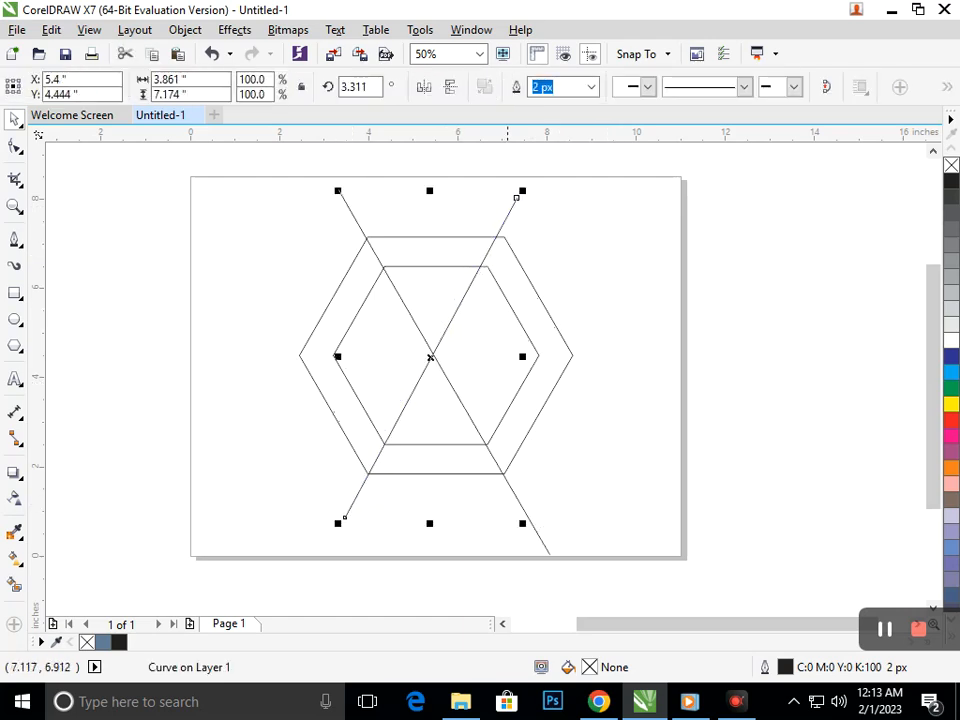
click(505, 215)
drag(520, 192, 530, 195)
click(671, 400)
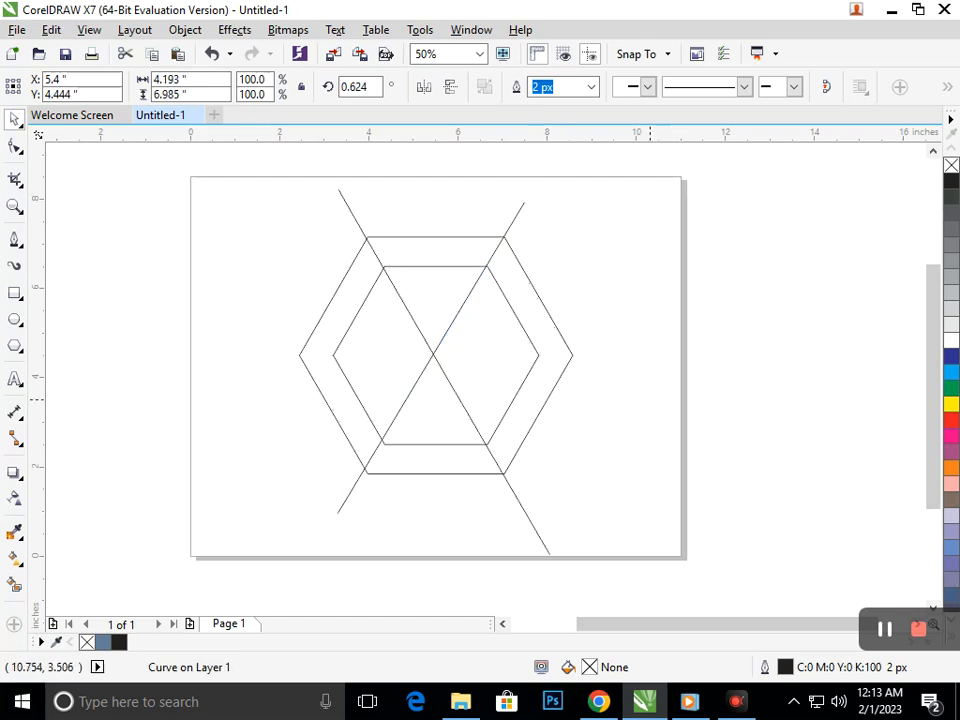
click(426, 369)
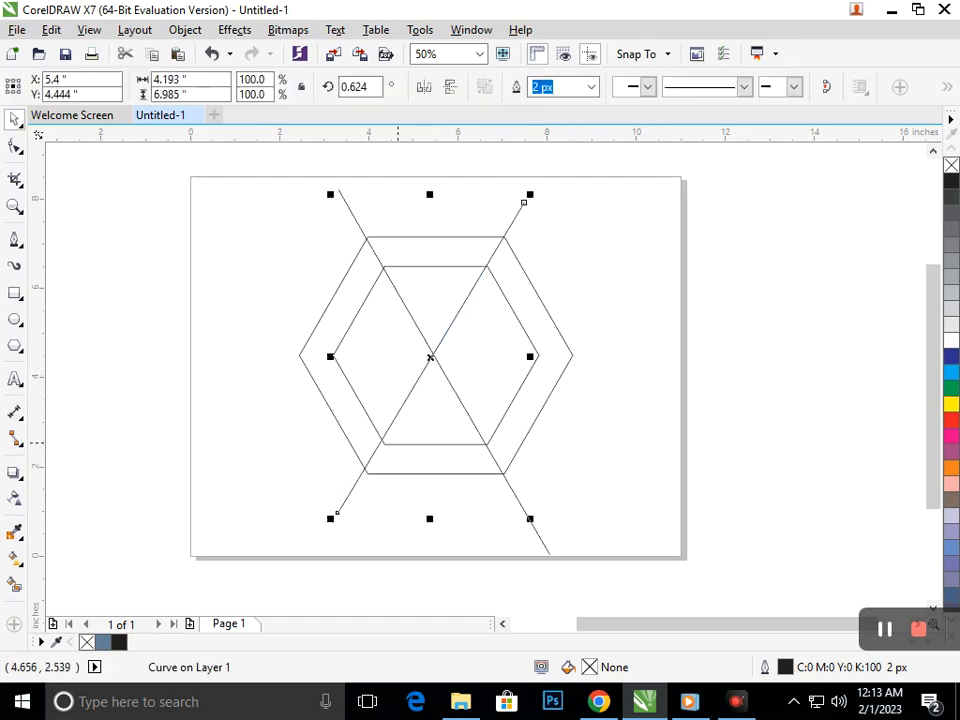
drag(426, 369, 432, 369)
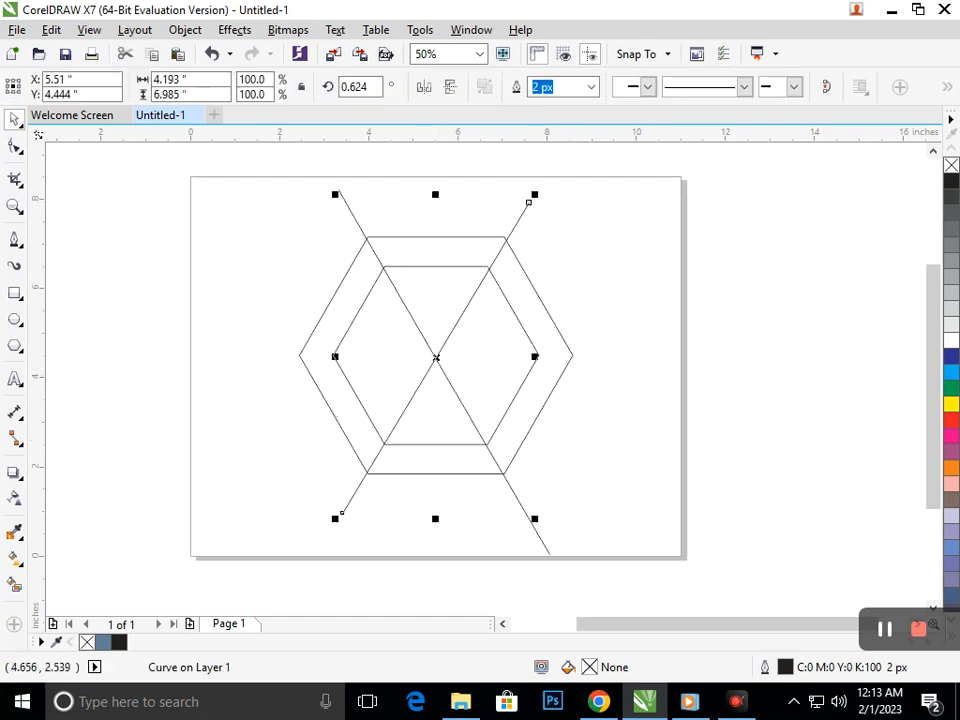
click(521, 216)
drag(536, 194, 530, 202)
click(614, 180)
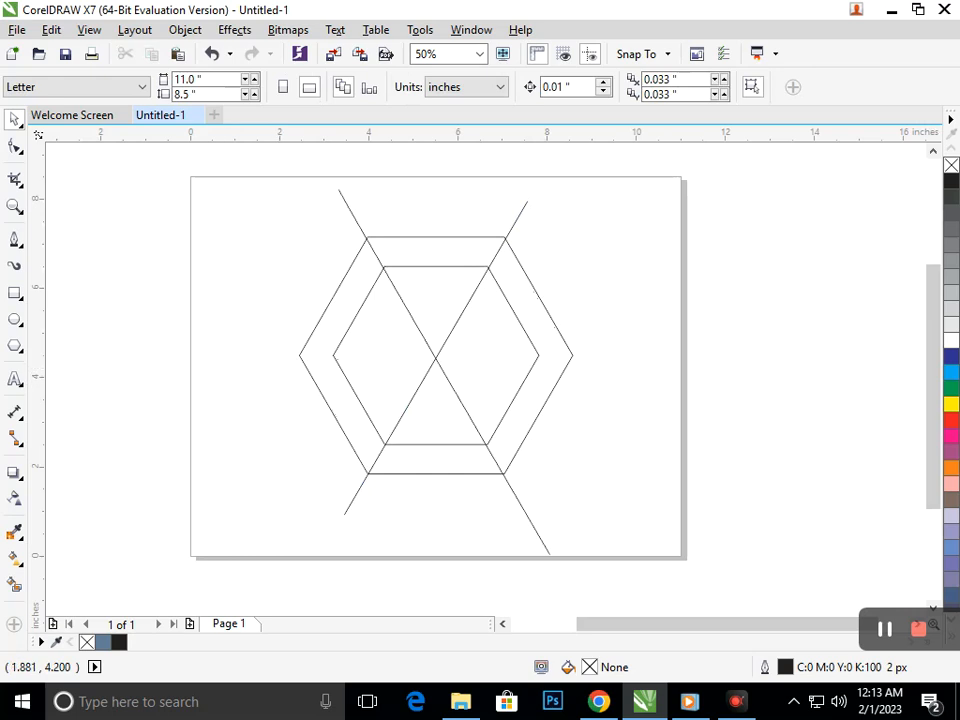
Add a copy of the falling diagonal rotated 60° to horizontal, and move it onto the hexagons' left and right corners
click(465, 407)
click(465, 405)
drag(557, 563, 615, 377)
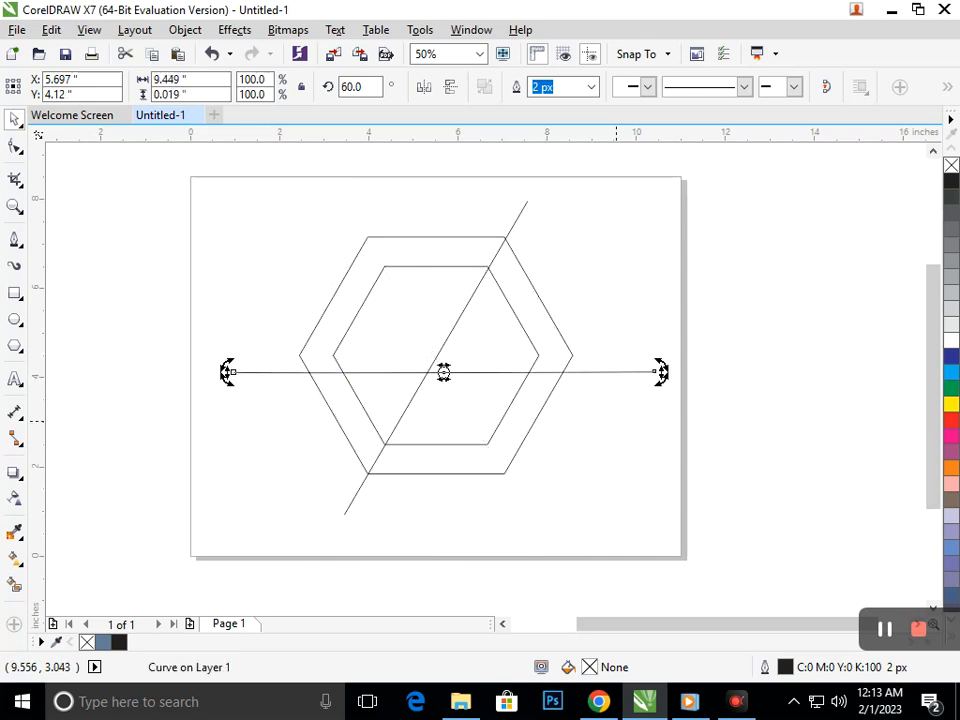
key(ctrl+z)
drag(555, 562, 609, 373)
click(570, 418)
drag(440, 372, 440, 354)
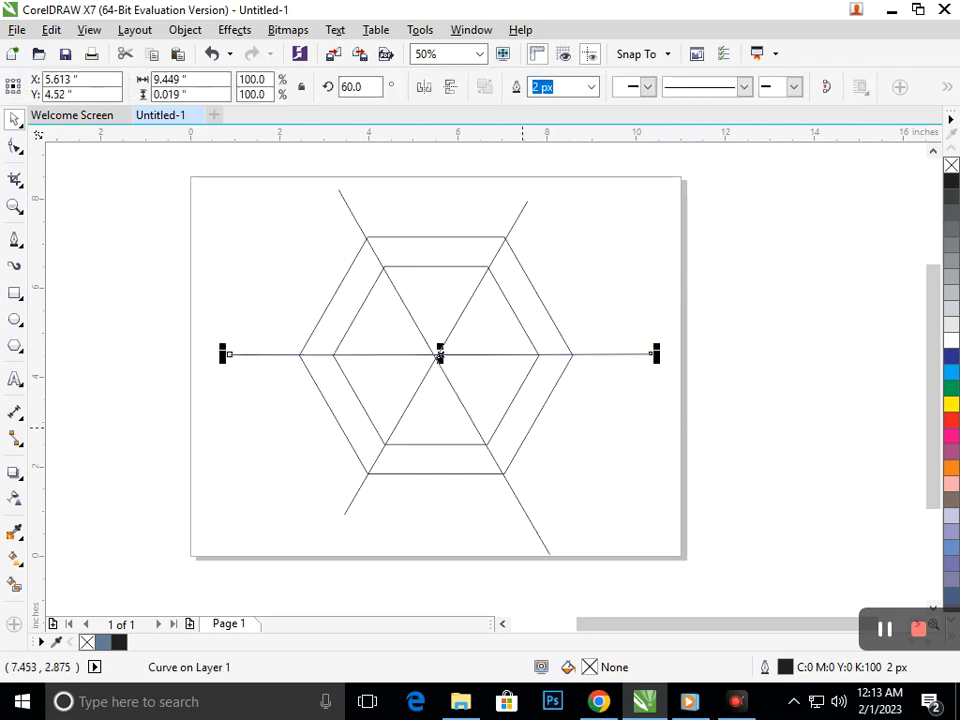
click(436, 529)
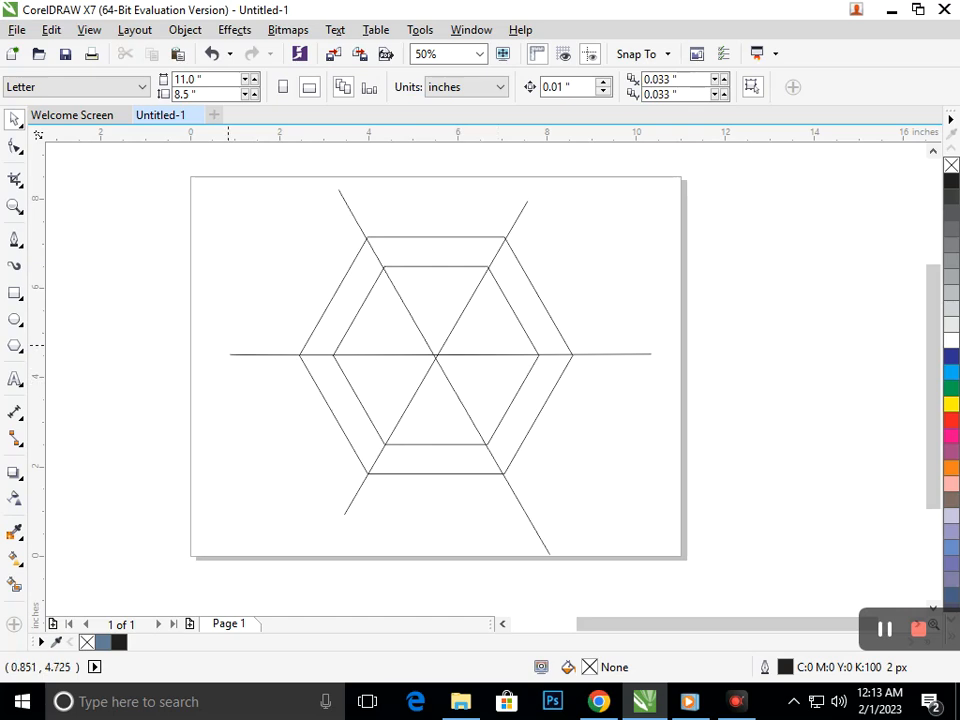
Fill all six ring sections between the two hexagons with the blue-gray color using Smart Fill
click(14, 584)
click(340, 410)
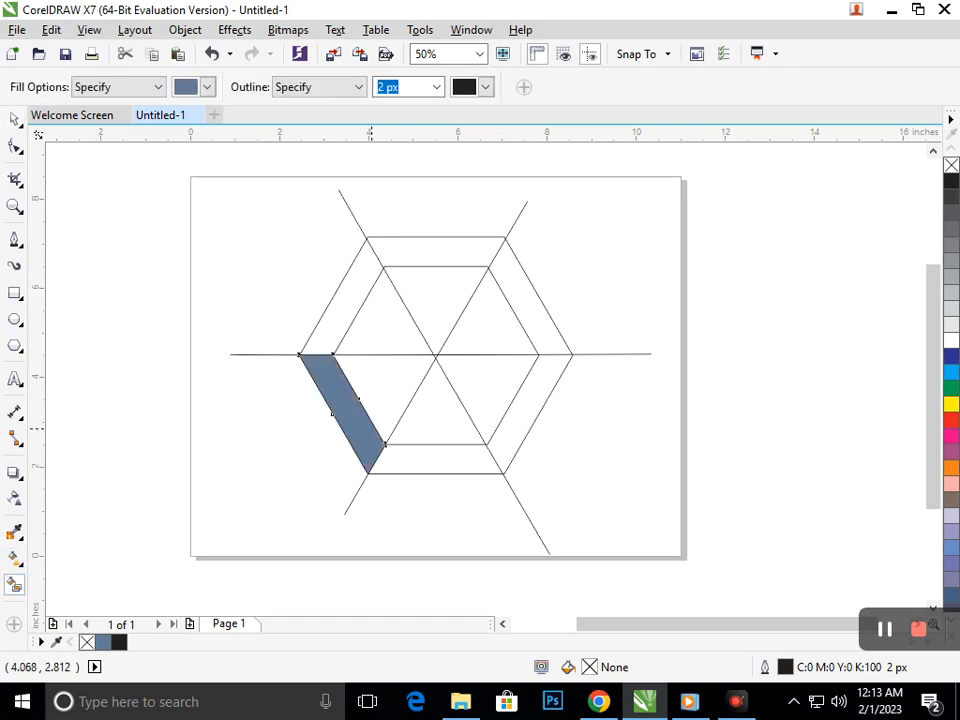
click(436, 458)
click(515, 405)
click(512, 300)
click(435, 252)
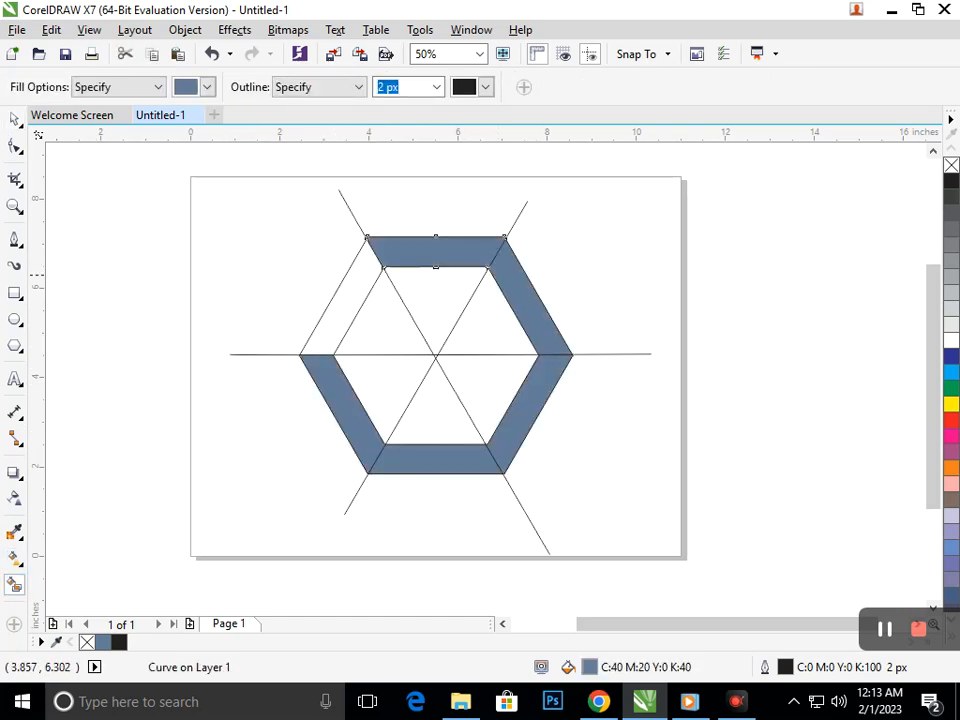
click(333, 297)
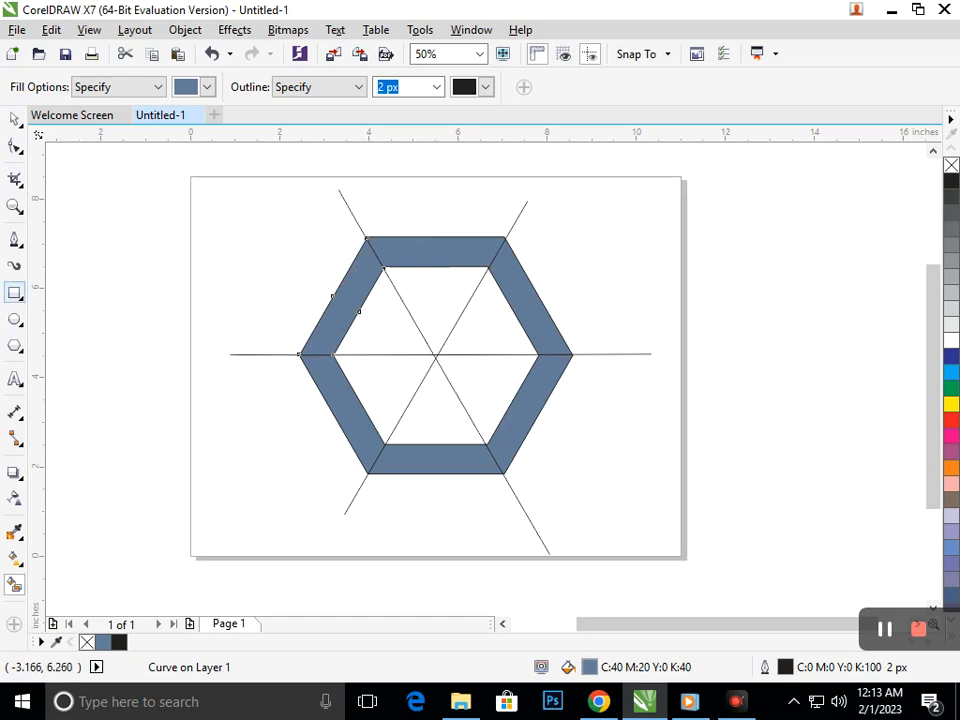
click(14, 240)
click(407, 310)
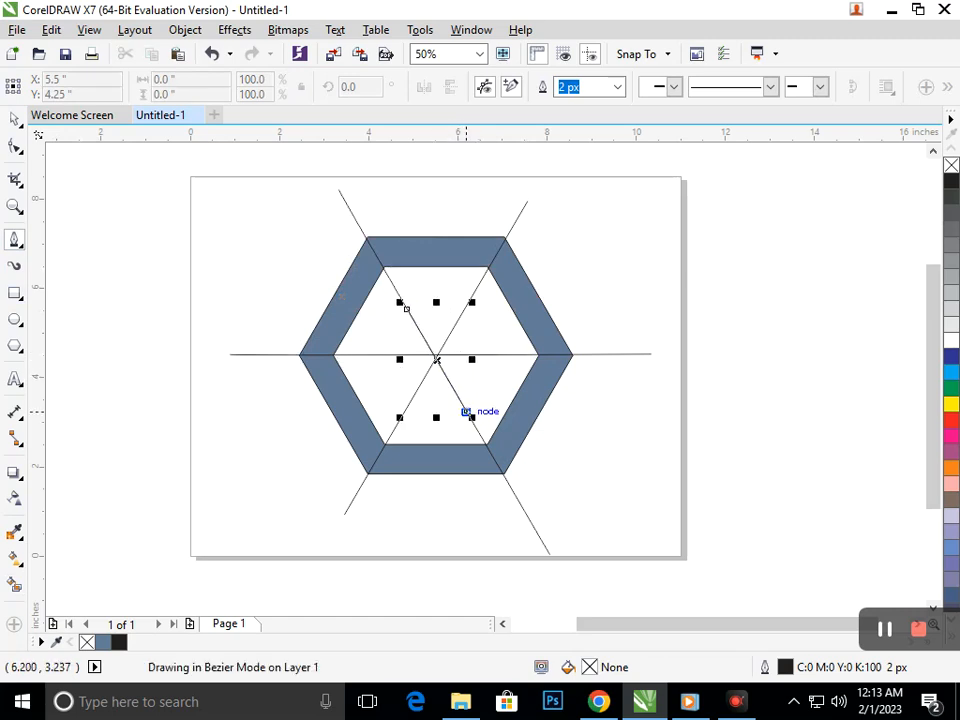
double_click(468, 414)
key(ctrl+z)
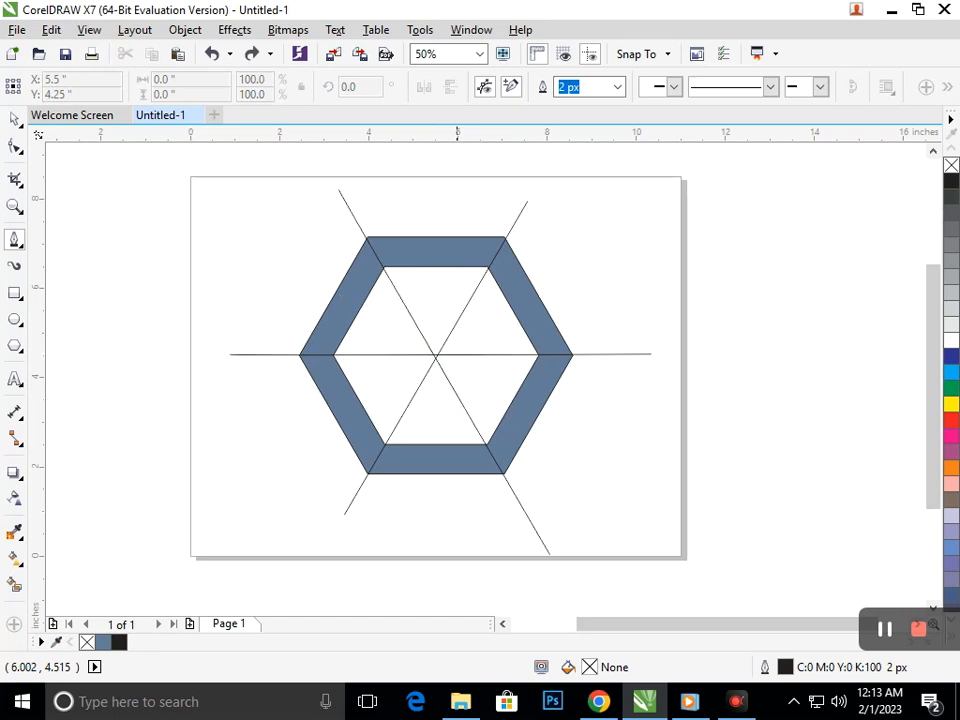
key(ctrl+shift+z)
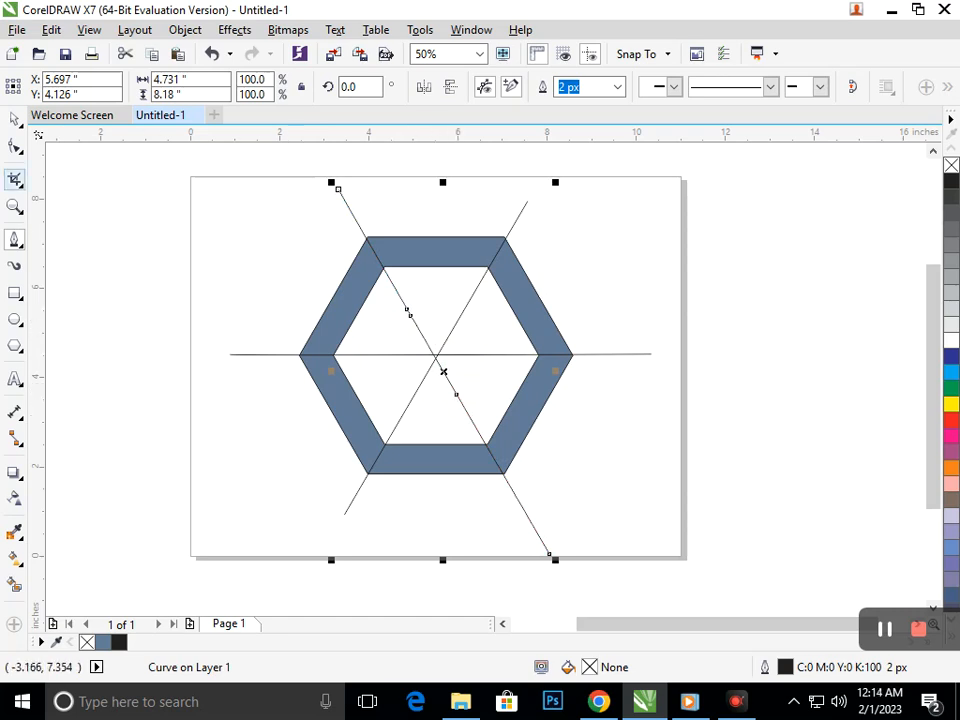
click(14, 119)
click(261, 351)
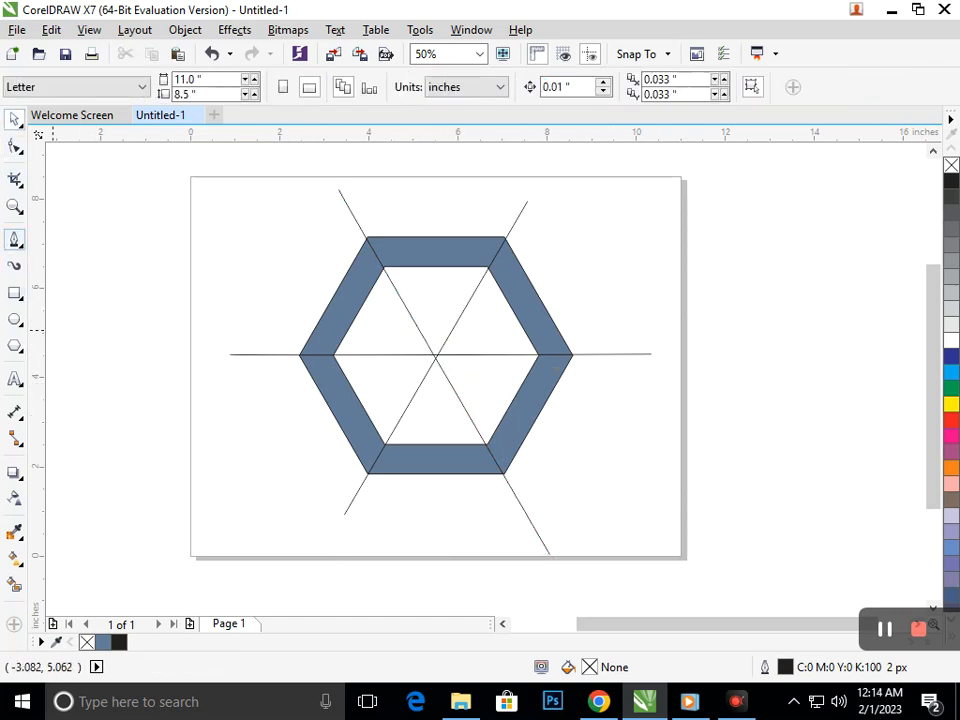
click(14, 240)
click(466, 411)
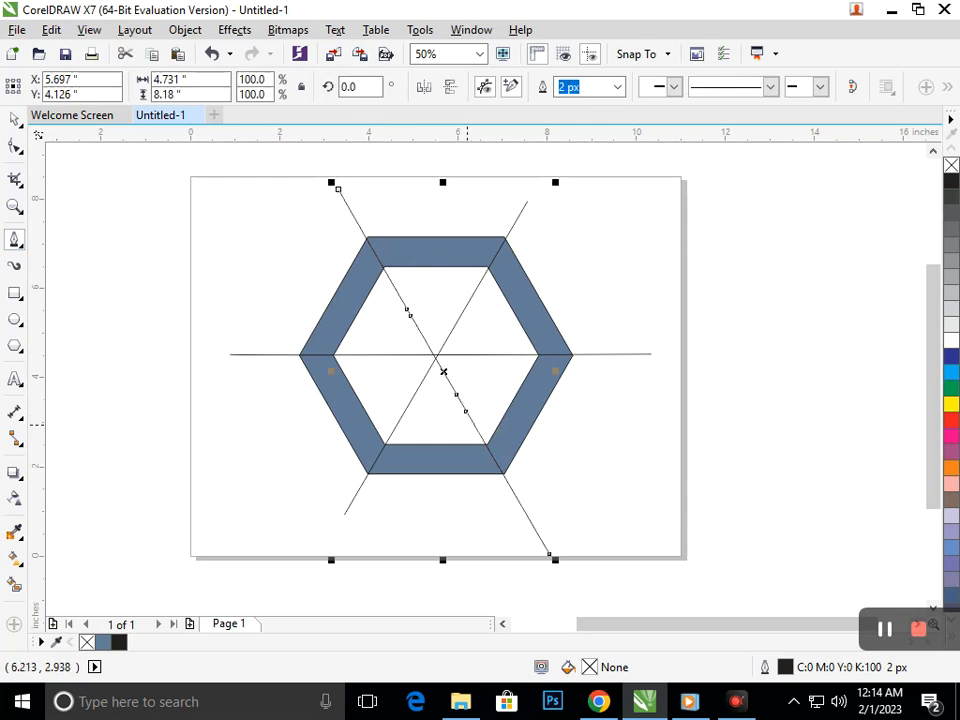
click(466, 421)
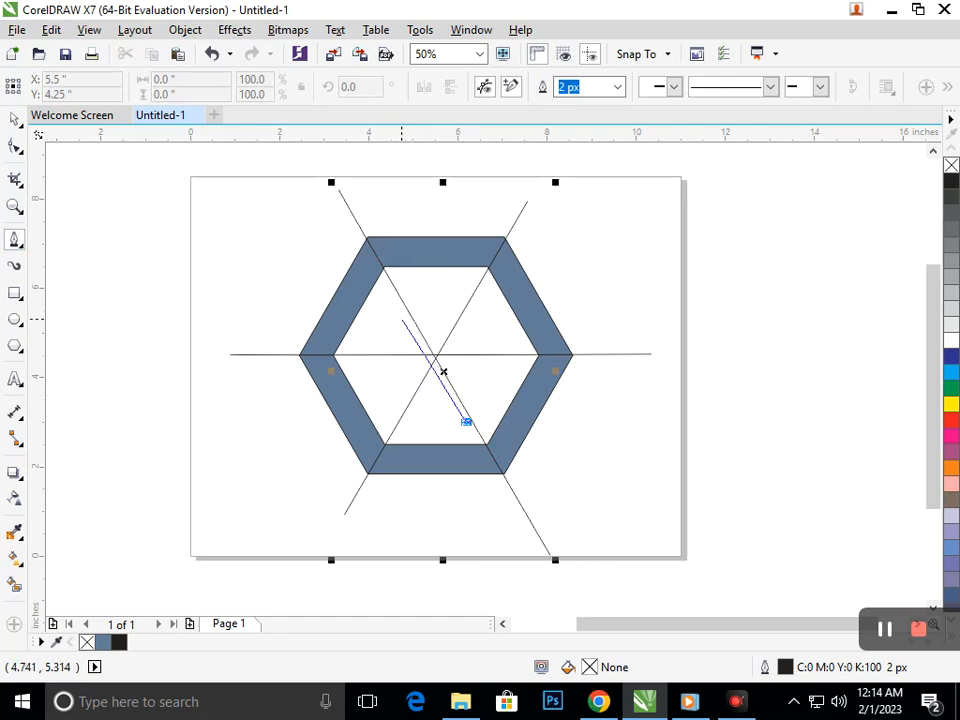
drag(381, 302, 332, 261)
key(ctrl+z)
Draw a closed narrow triangle about 1.6 by 2.4 inches inside the inner hexagon with the Pen tool
click(395, 310)
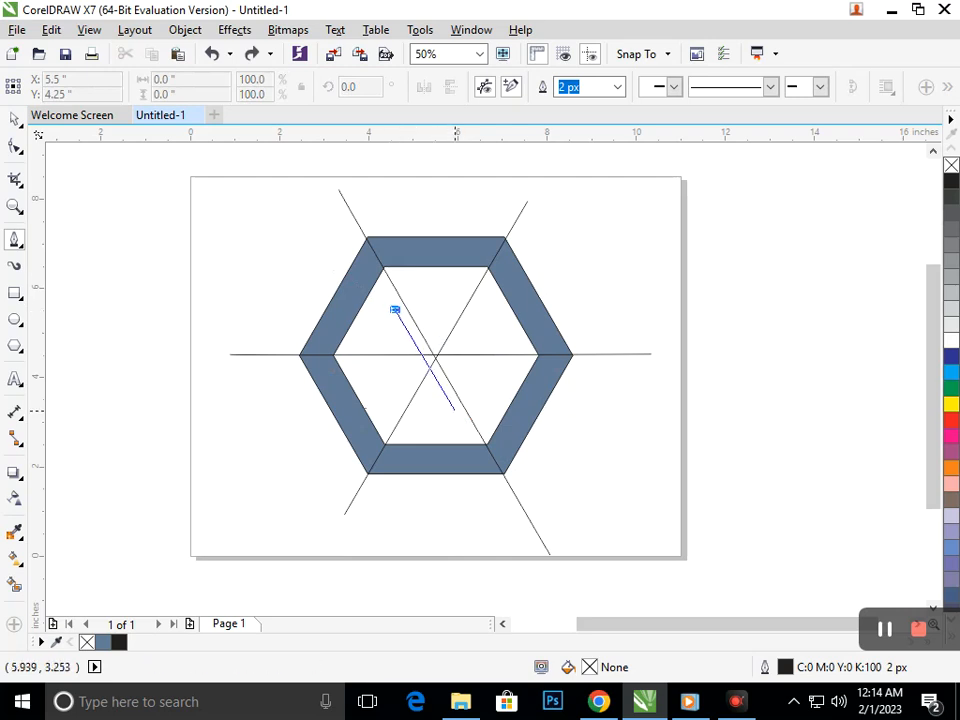
drag(455, 410, 462, 376)
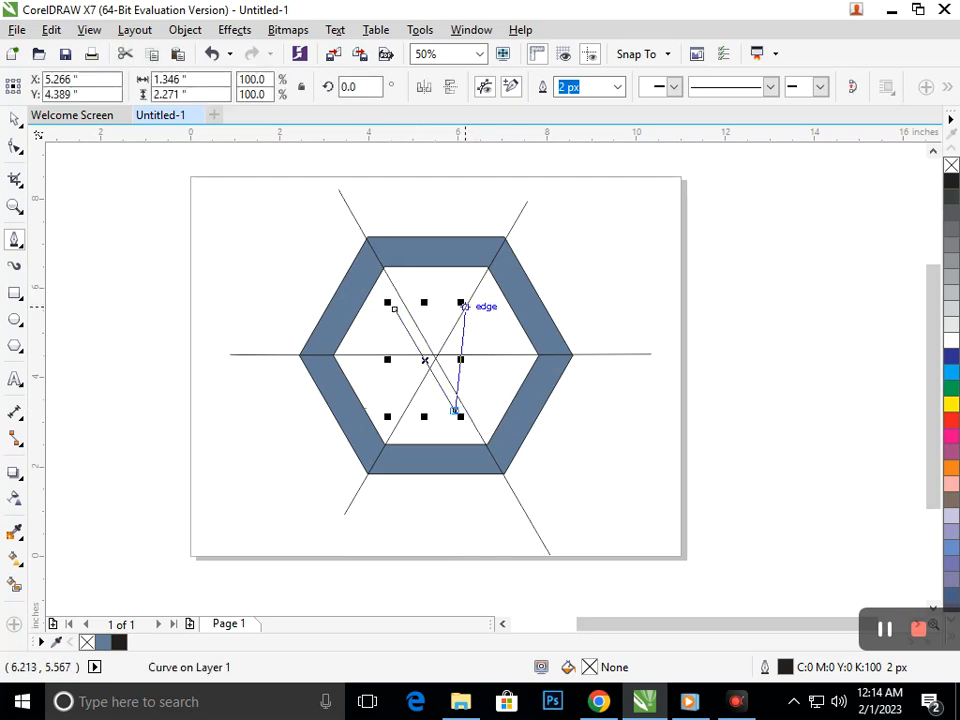
click(466, 304)
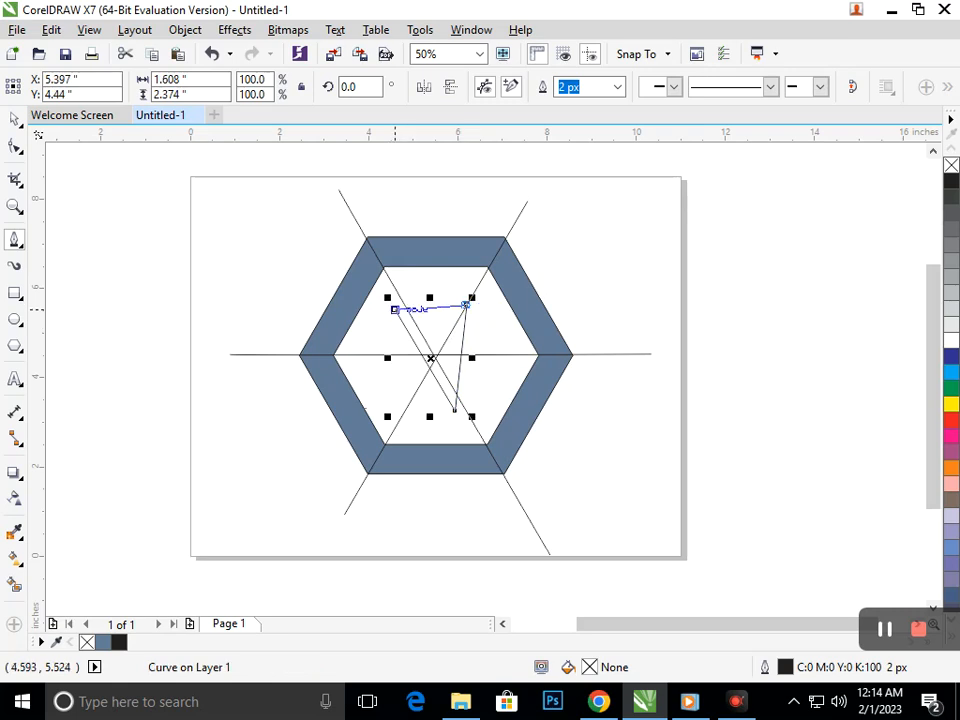
Draw a notched arrowhead about 4.2 by 3.3 inches beside the page, plus a straight line through its notch and tip
scroll(647, 425, down, 1)
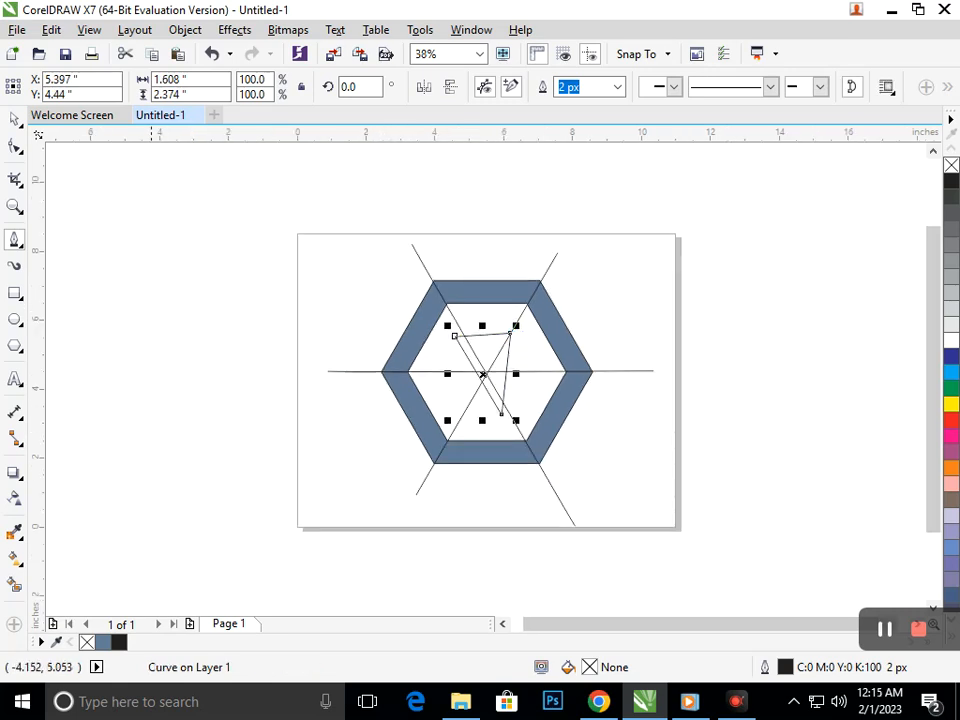
click(122, 314)
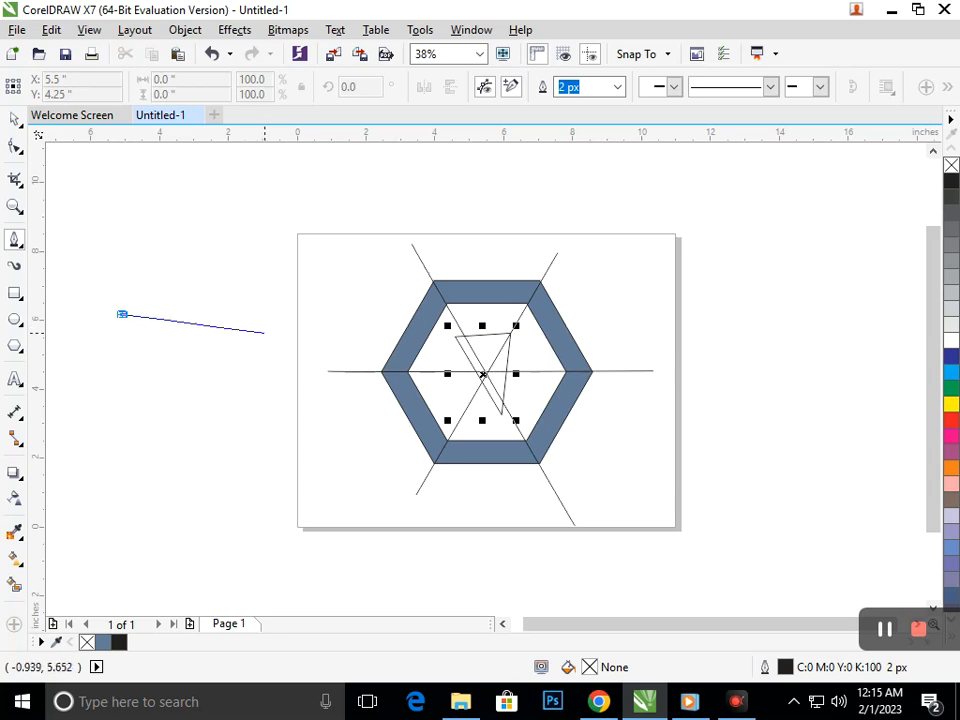
click(265, 341)
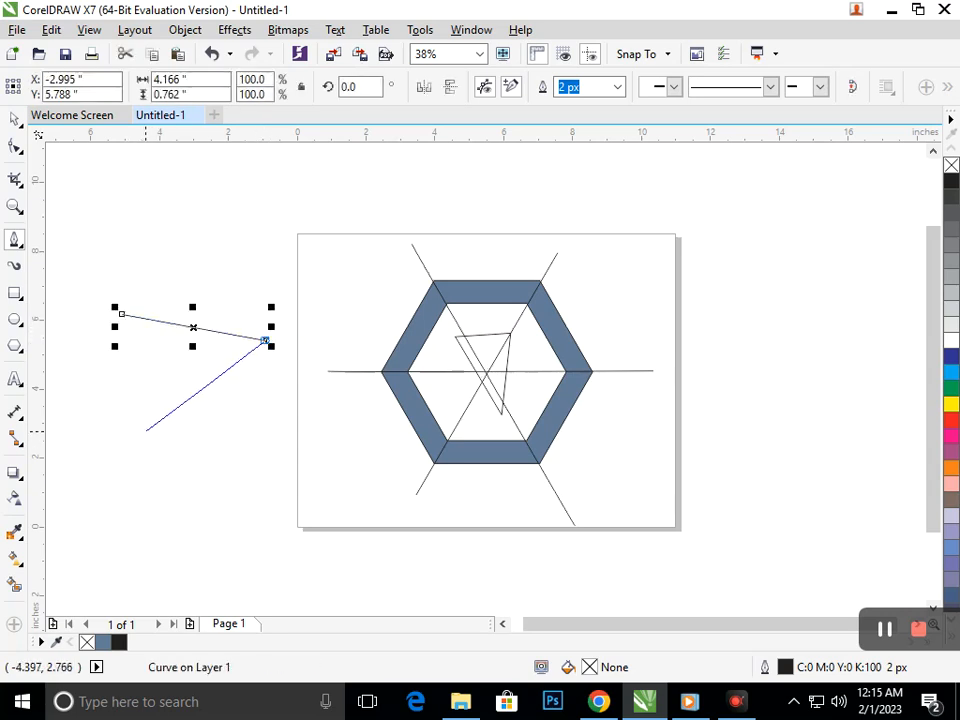
click(136, 426)
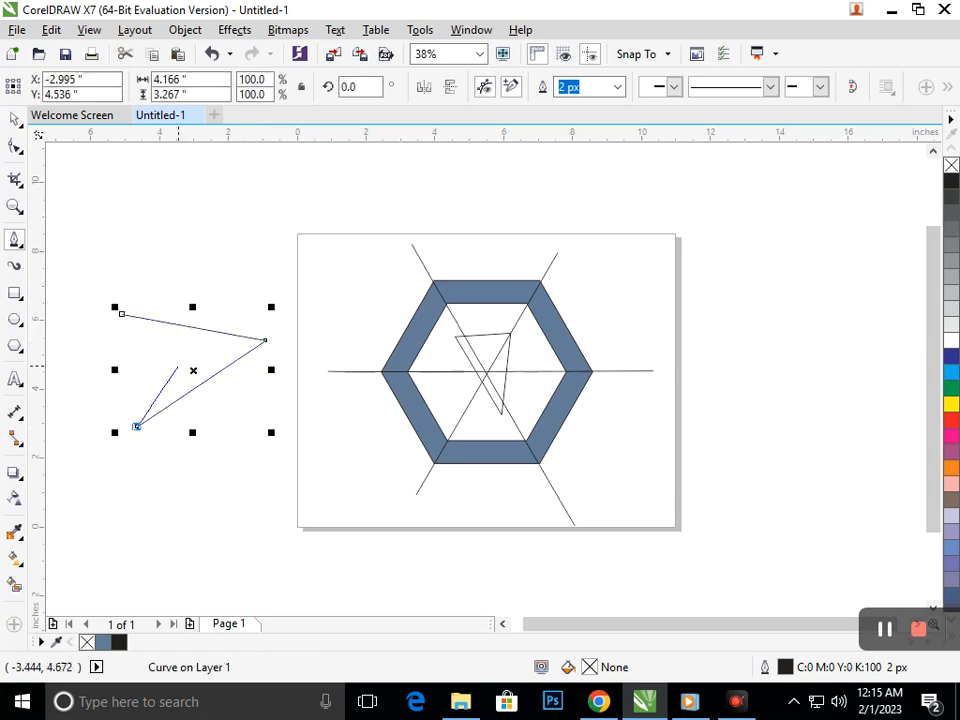
click(178, 366)
click(122, 314)
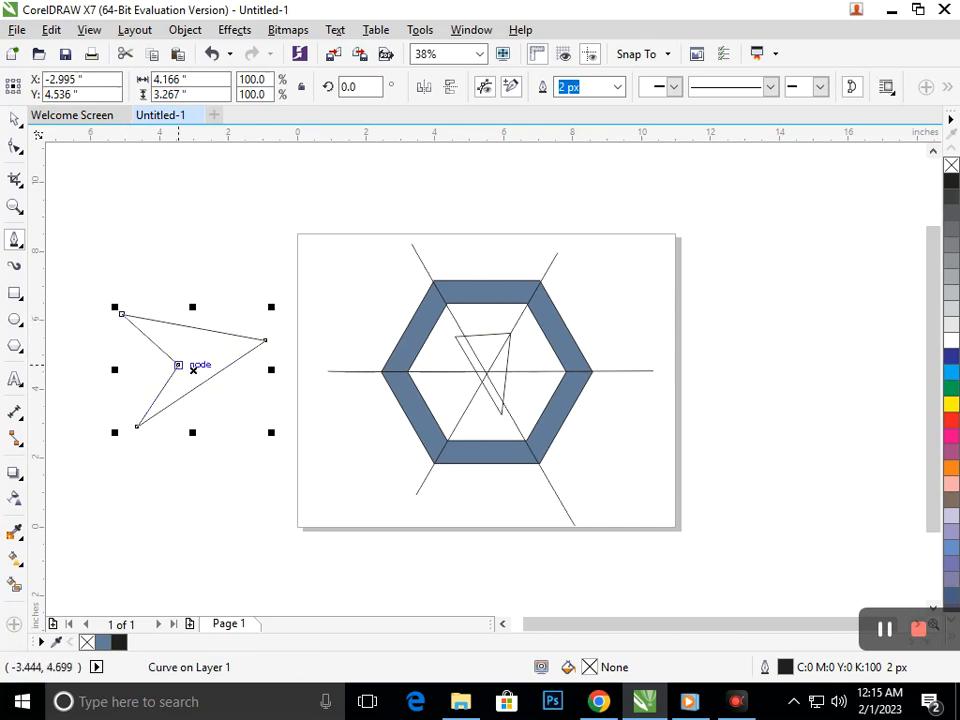
click(165, 369)
click(291, 332)
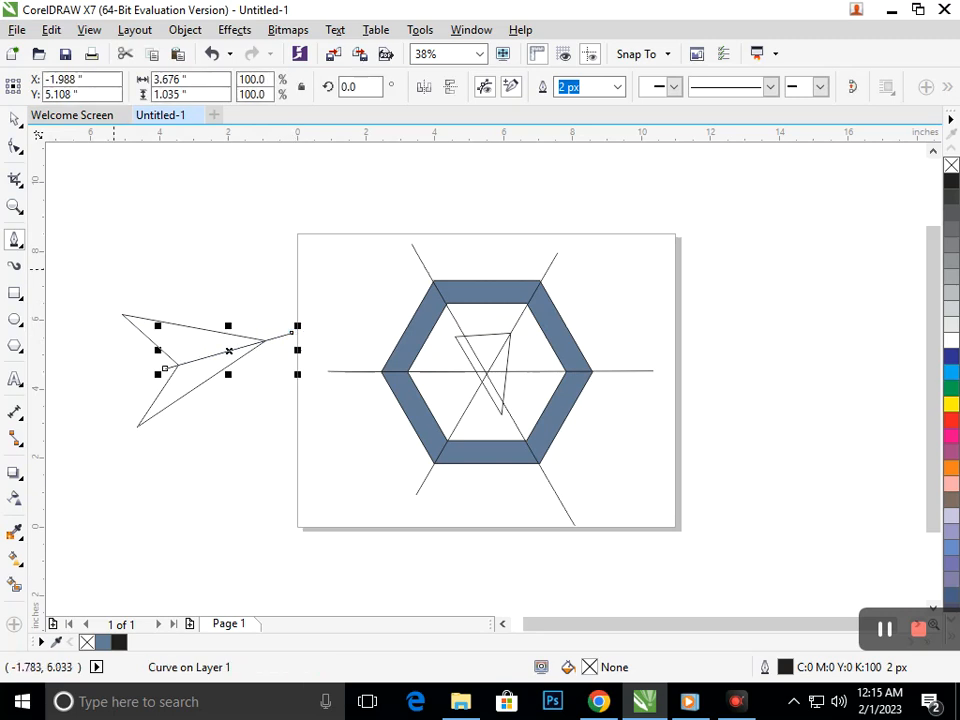
Fill both halves of the arrowhead beside the page with the blue-gray color using Smart Fill
click(14, 119)
click(201, 238)
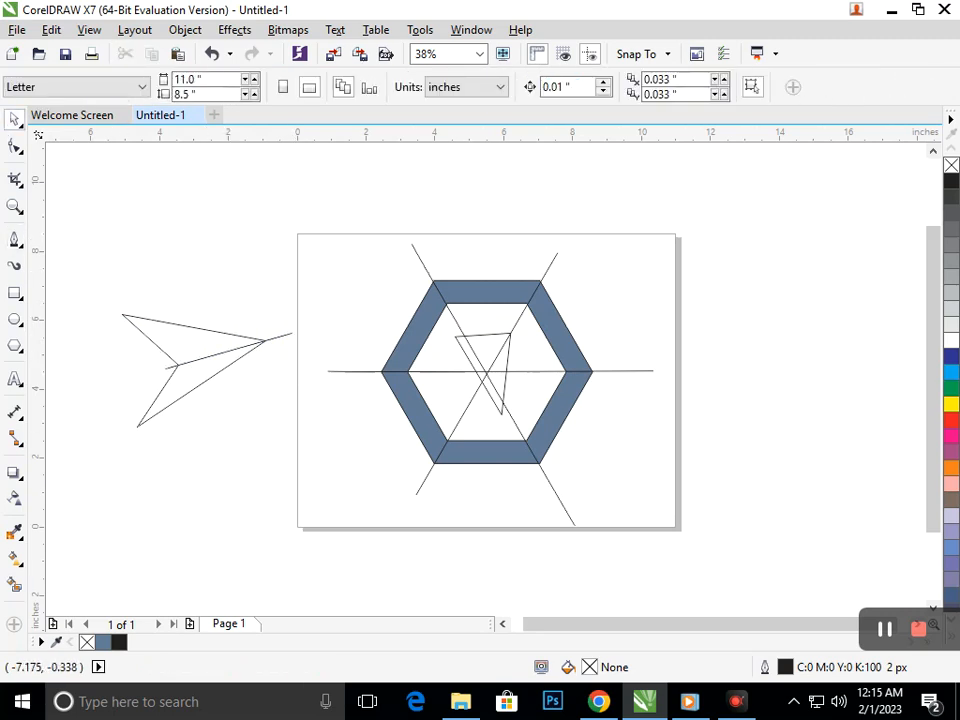
click(14, 585)
click(191, 343)
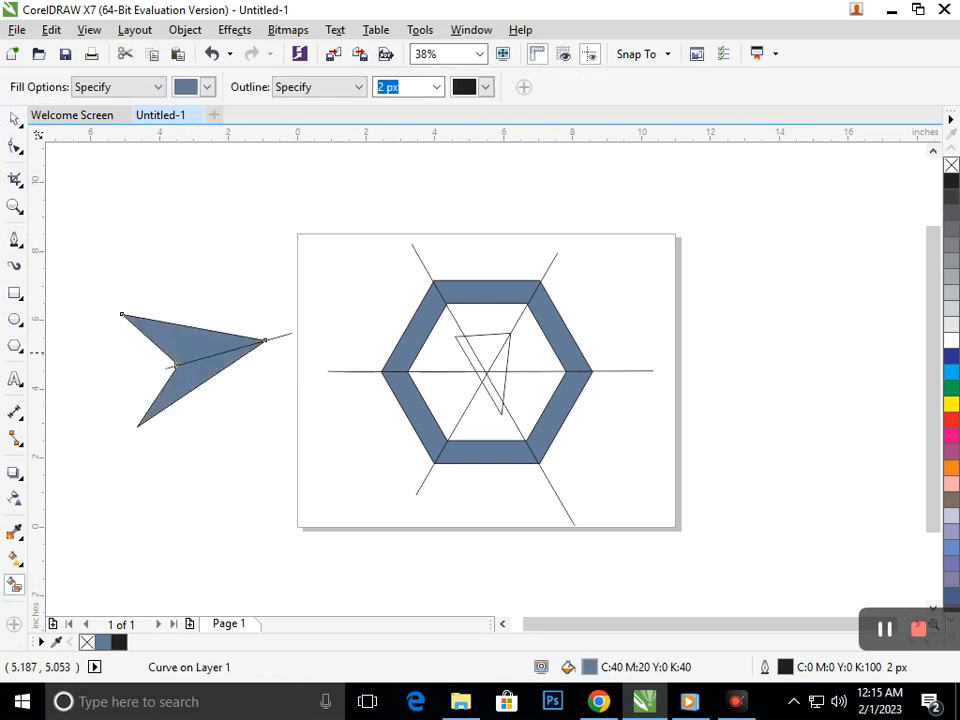
Delete the three construction lines crossing the hexagon and the narrow triangle inside it
click(14, 119)
click(563, 475)
click(505, 394)
key(Delete)
click(487, 373)
key(Delete)
click(486, 372)
key(Delete)
click(486, 371)
key(Delete)
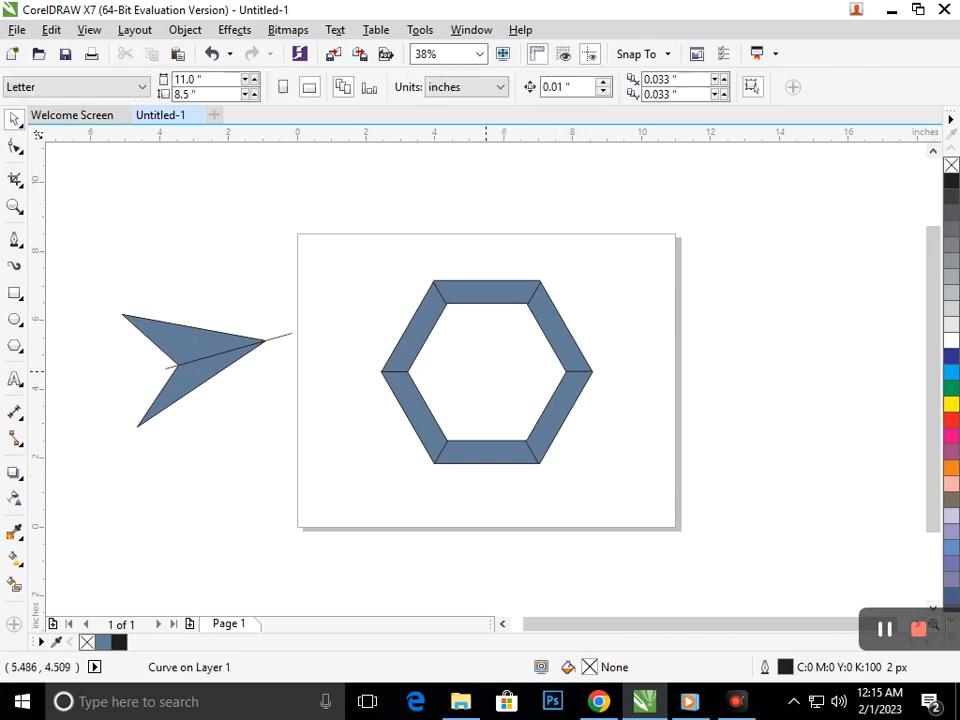
Move both filled arrowhead halves together into the inner hexagon and scale them down to about 49%
drag(194, 376, 473, 388)
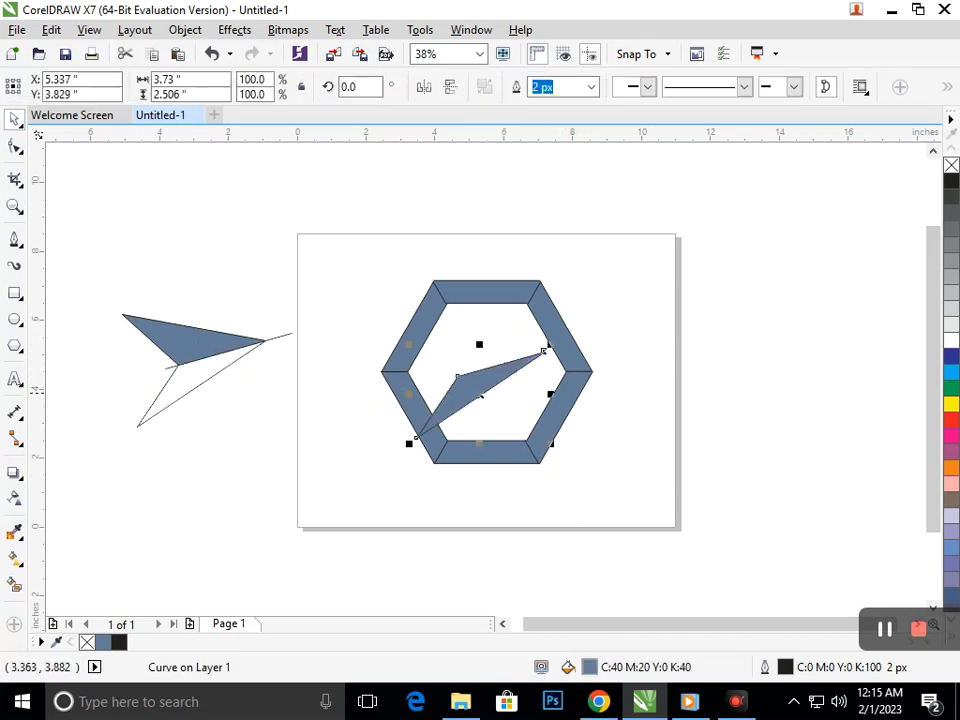
key(ctrl+z)
shift+click(194, 340)
drag(176, 366, 478, 371)
drag(420, 438, 485, 416)
click(483, 395)
click(474, 514)
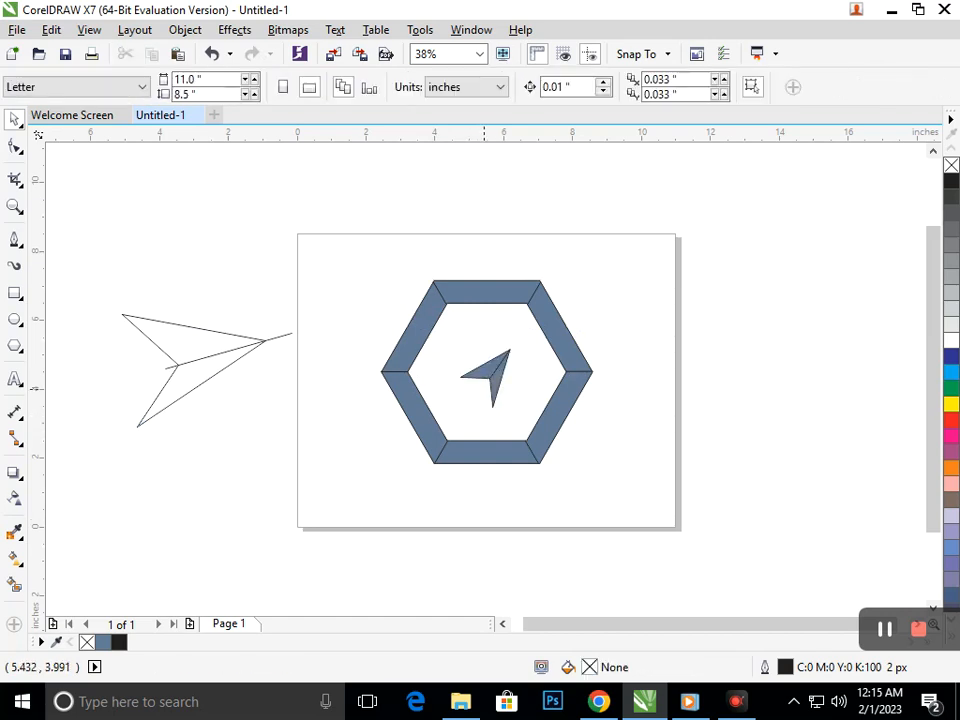
Rotate the small filled arrowhead to about 10.4° so its upper edge lies horizontal
click(478, 378)
drag(462, 411, 438, 395)
click(512, 345)
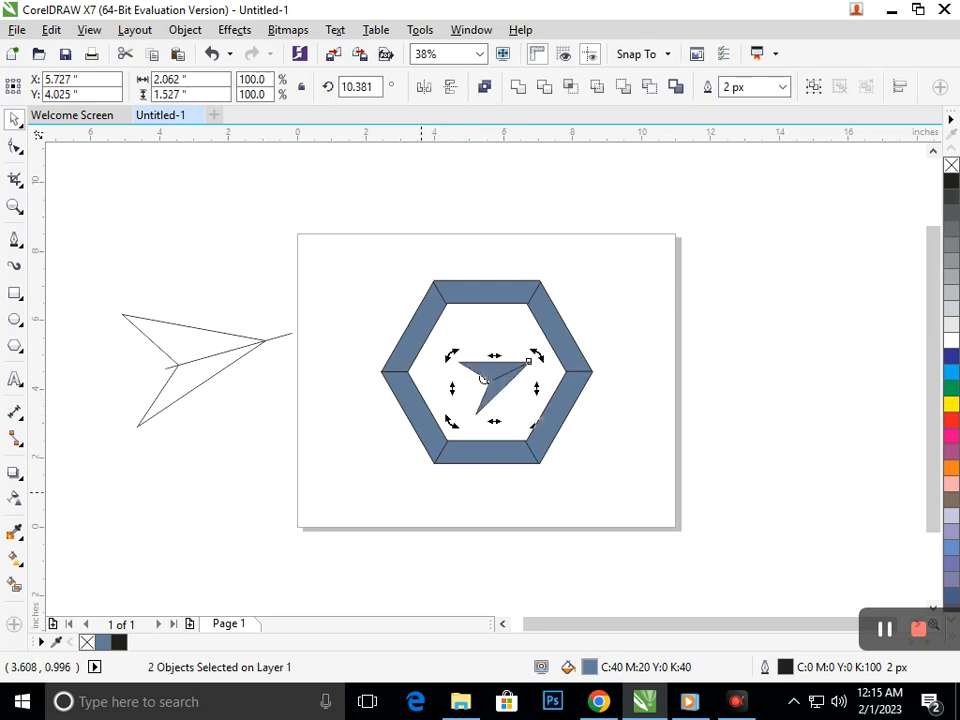
Delete the leftover unfilled arrowhead outline and its center line beside the page
click(415, 492)
drag(84, 266, 415, 462)
key(Delete)
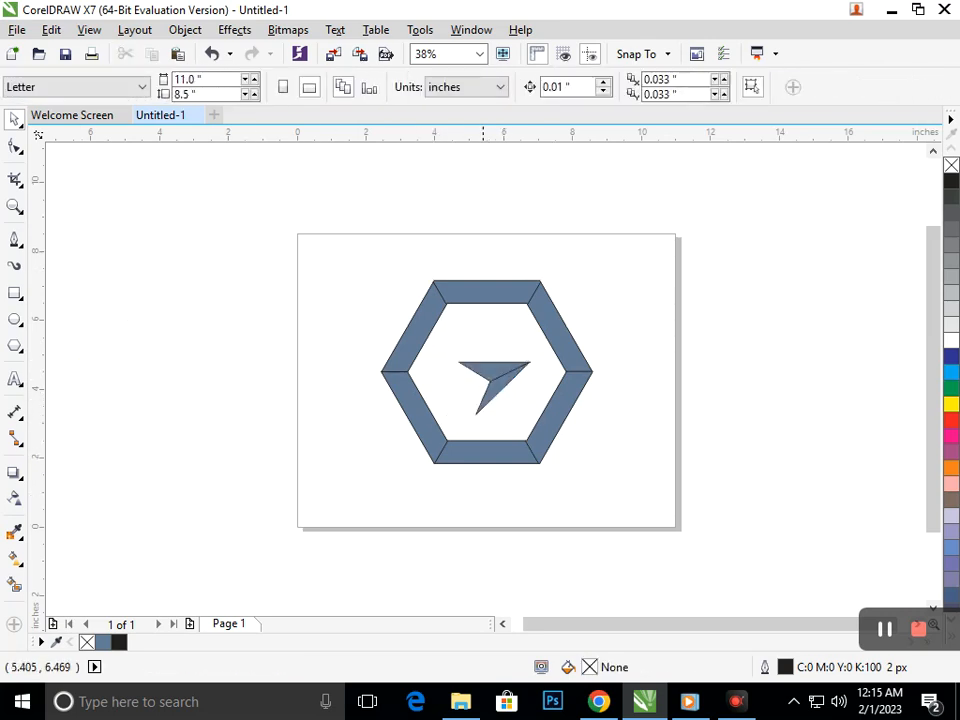
Fill the top section of the hexagonal ring with red
click(479, 290)
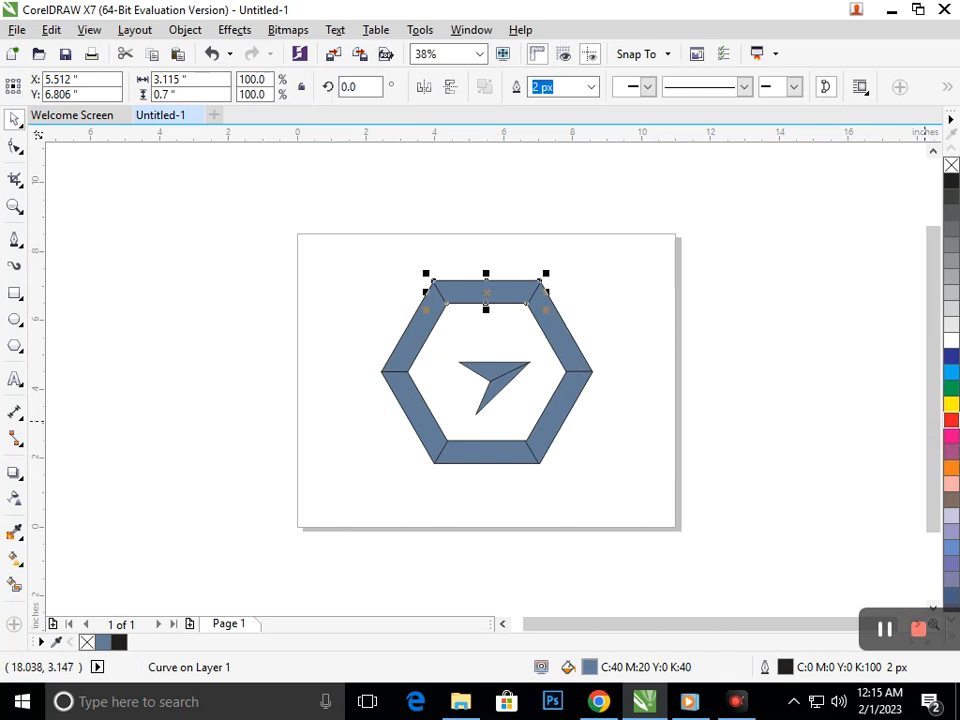
click(951, 419)
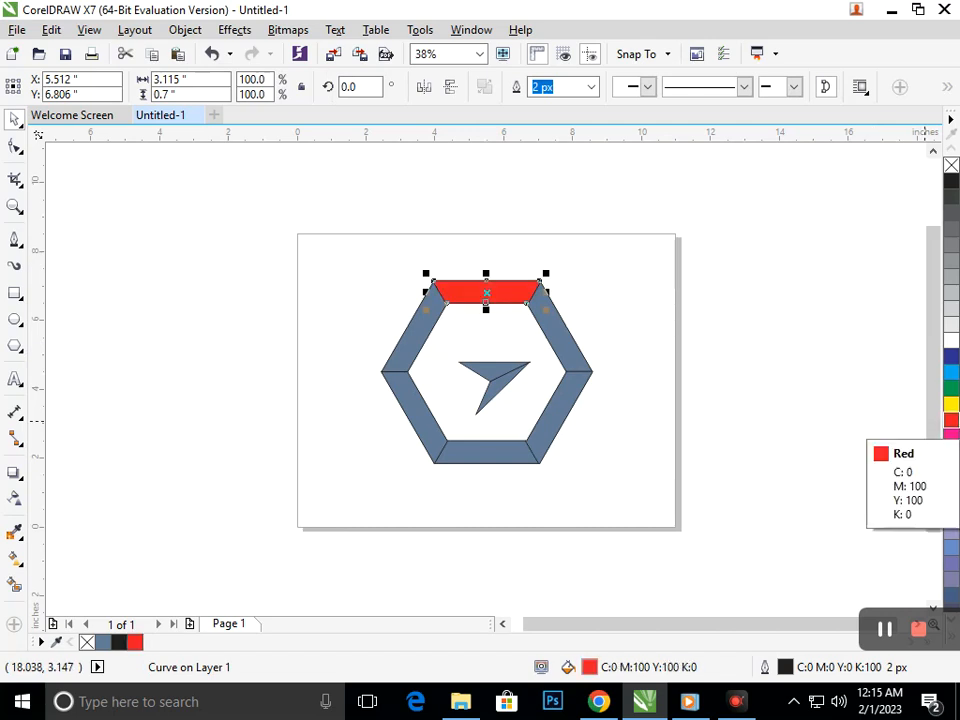
key(F12)
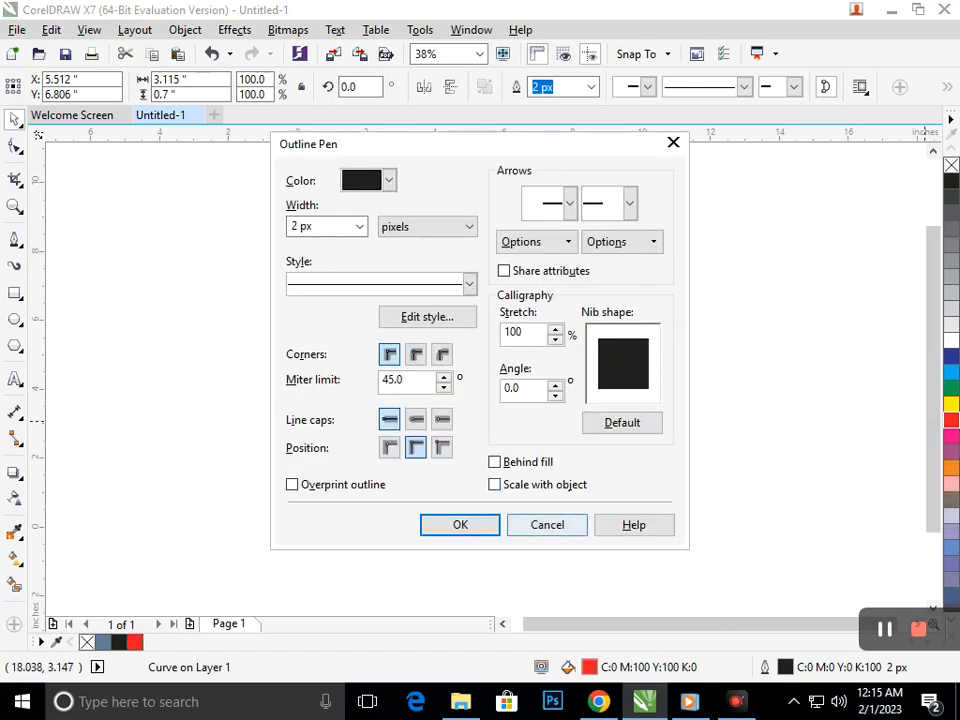
click(562, 523)
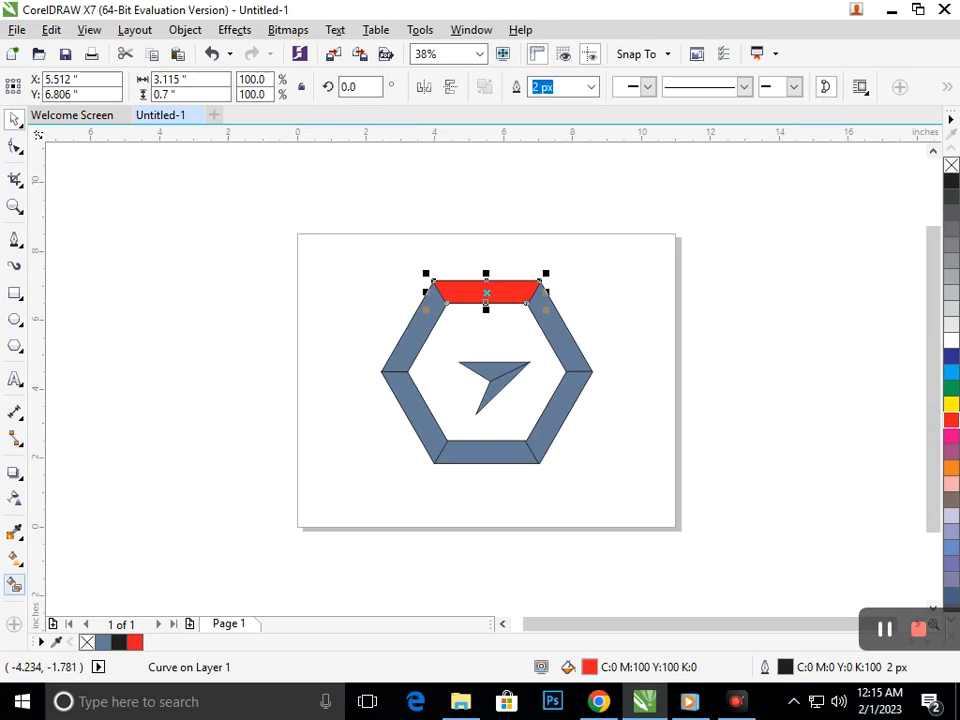
Apply a linear fountain fill across the top ring section, running from red at the left to dark red at the right
click(20, 565)
click(20, 565)
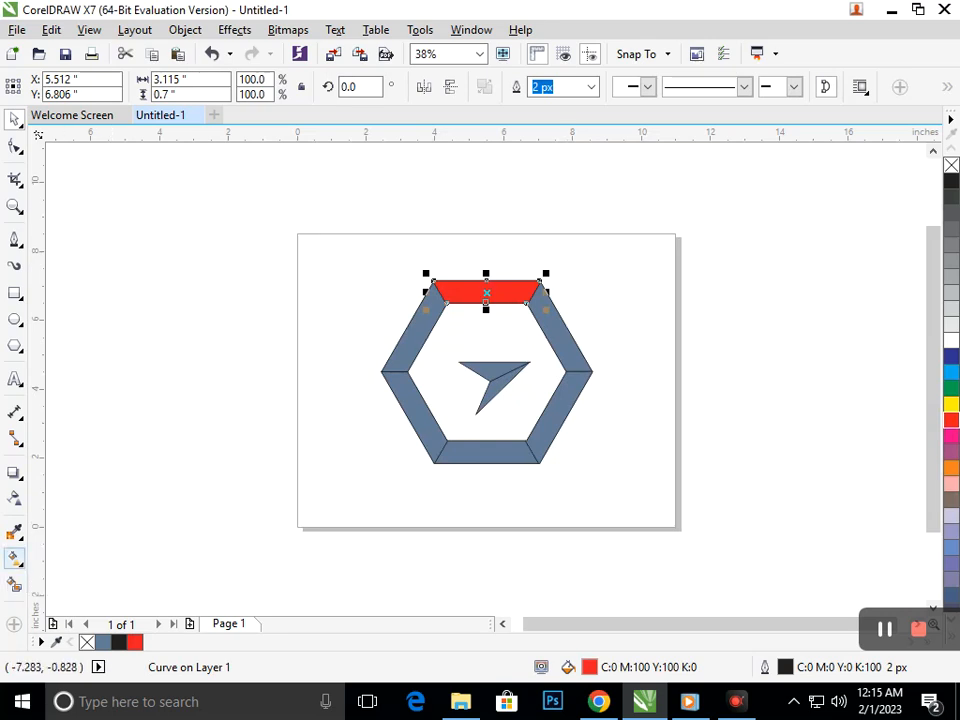
click(20, 564)
click(84, 558)
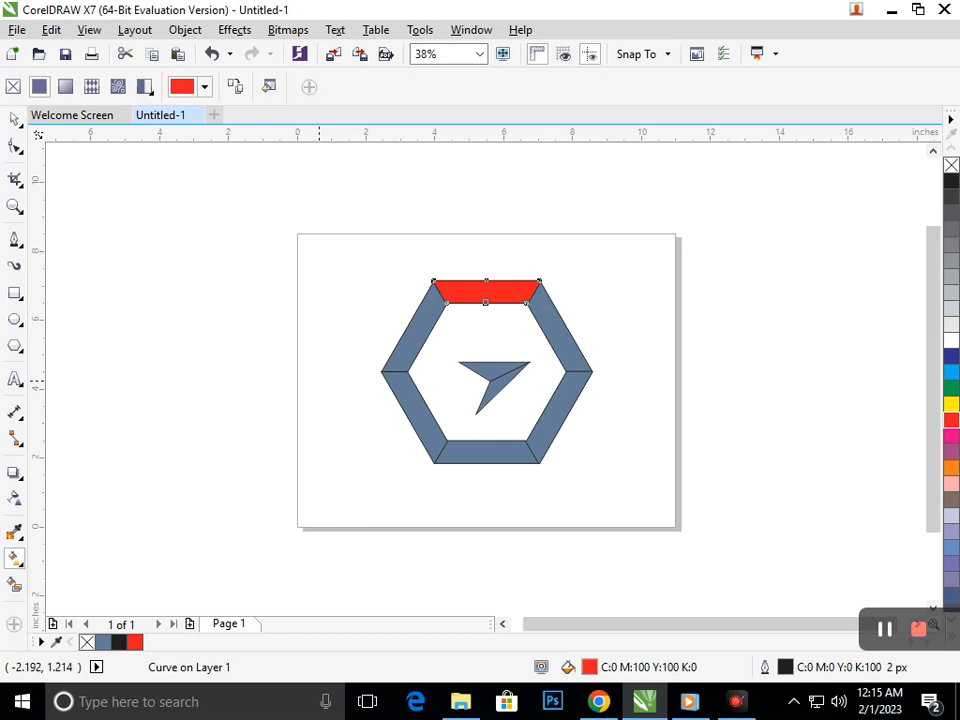
drag(432, 282, 529, 284)
click(497, 317)
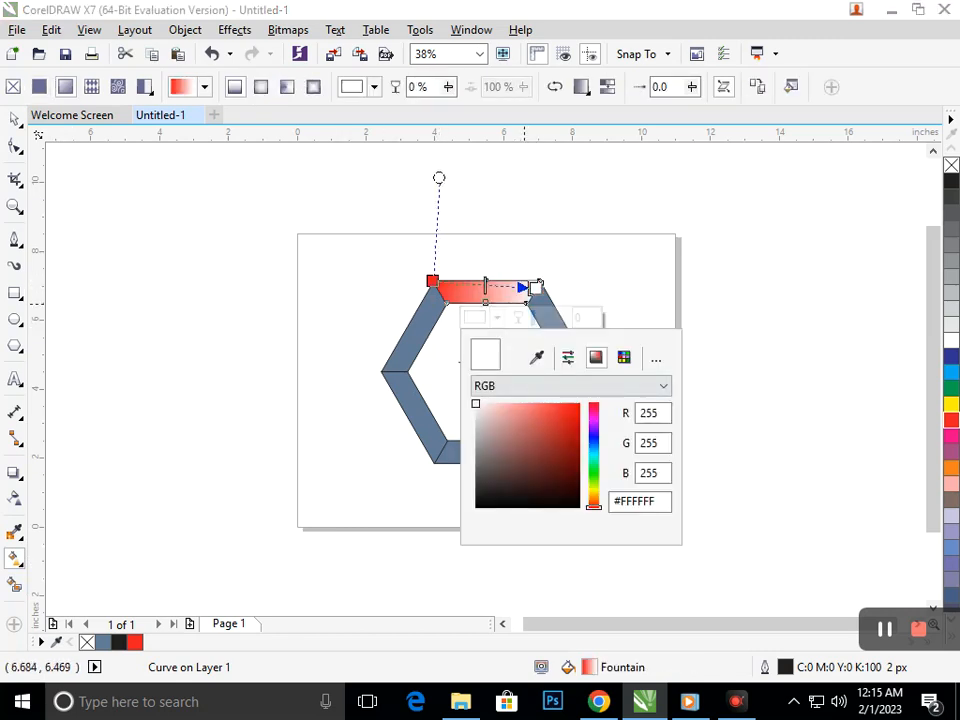
click(561, 448)
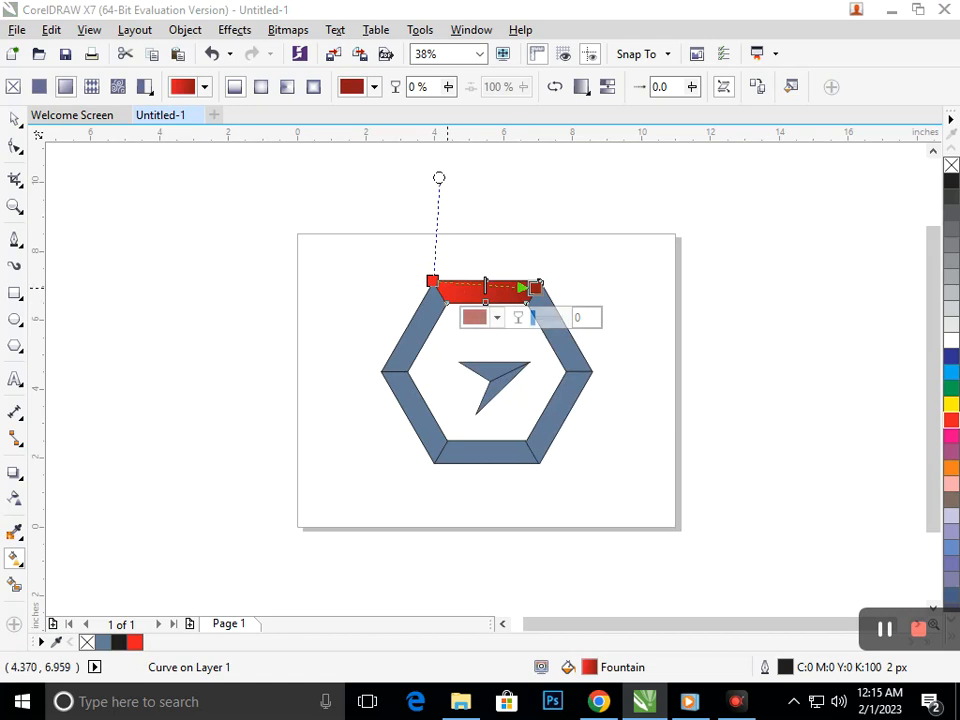
Change the starting color of the top section's gradient to a slightly darker red
click(431, 282)
click(394, 309)
click(448, 420)
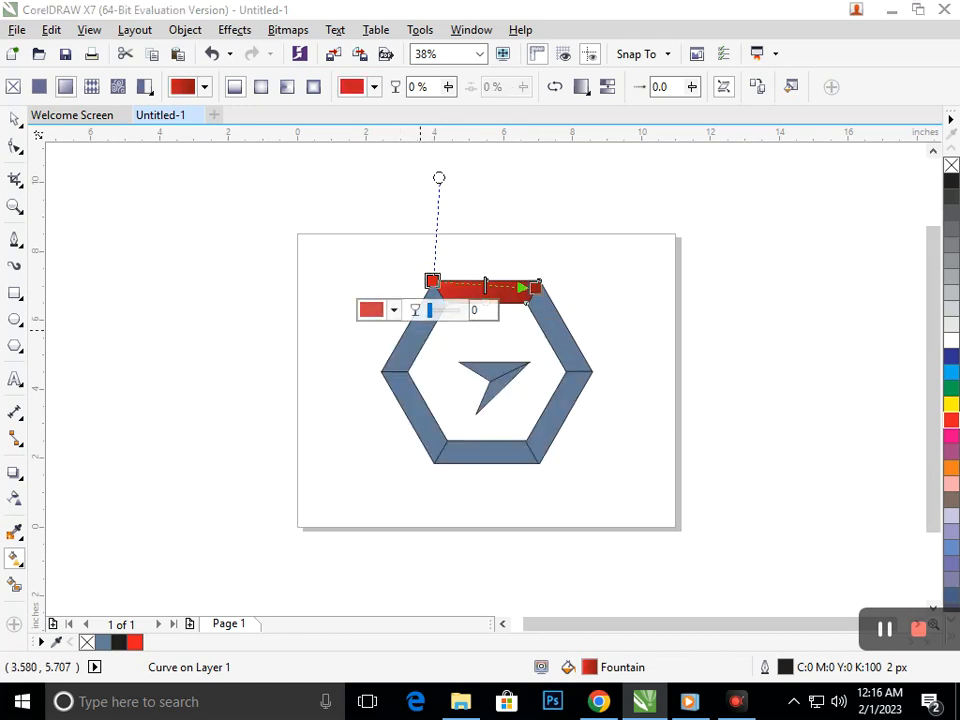
Apply a linear fountain fill along the upper-left ring section, ending in light salmon pink at the hexagon's left corner
click(418, 329)
drag(437, 294, 397, 370)
click(410, 369)
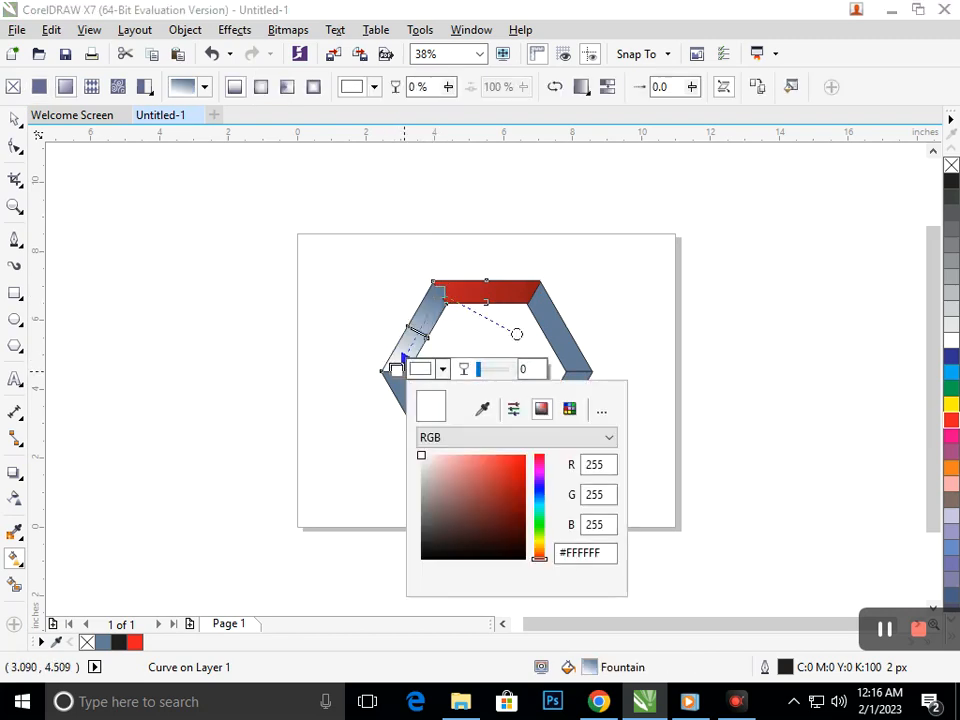
mouse_move(446, 466)
mouse_down()
mouse_move(472, 456)
mouse_move(460, 465)
mouse_up()
Set the upper-left section's gradient start color to crimson red, C0 M100 Y69 K0
click(437, 291)
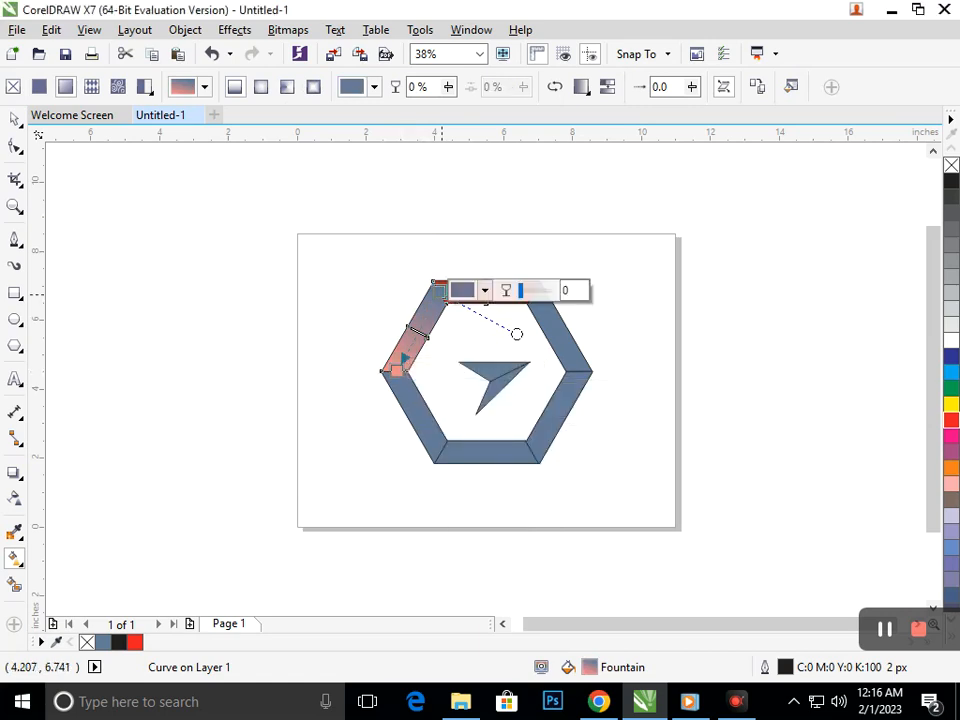
click(457, 290)
mouse_move(550, 391)
mouse_down()
mouse_move(568, 377)
mouse_move(568, 389)
mouse_move(582, 390)
mouse_move(582, 380)
mouse_move(566, 377)
mouse_up()
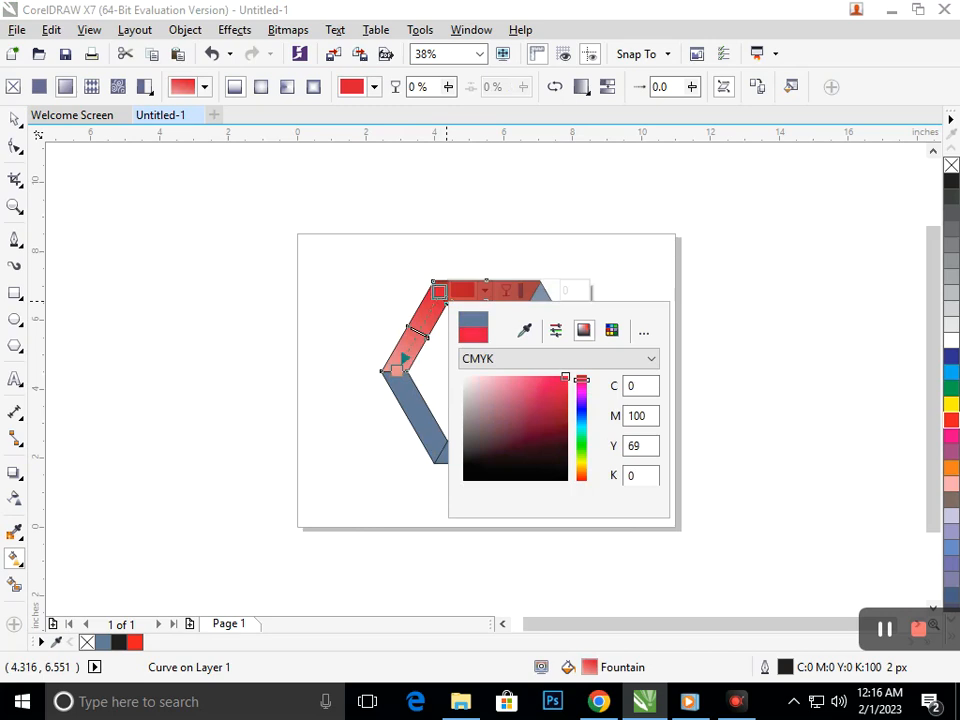
click(441, 294)
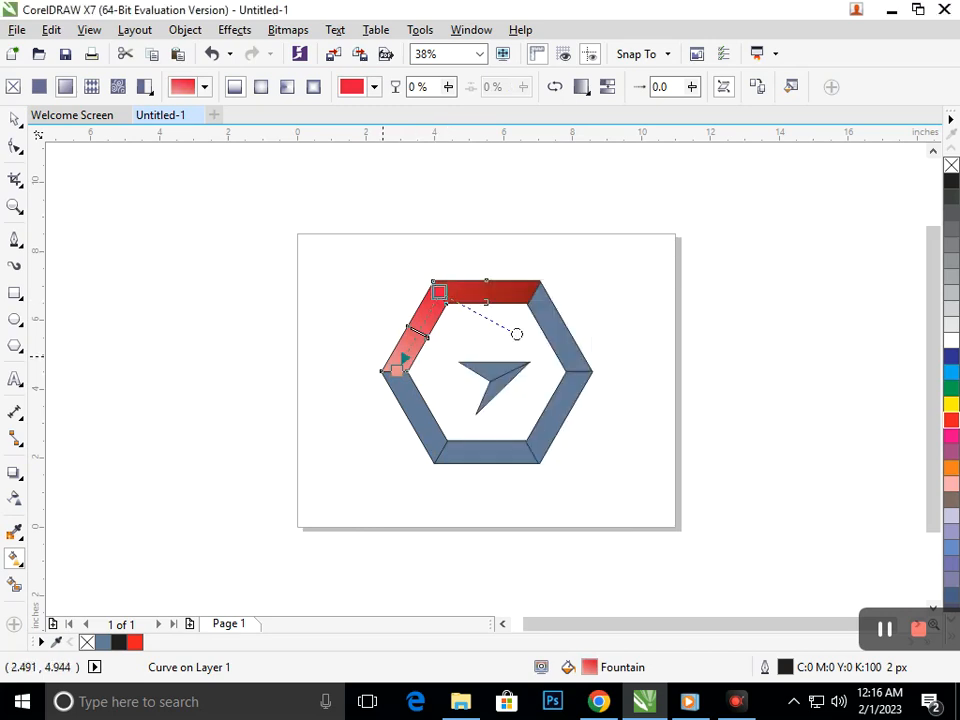
Reverse the upper-left section's gradient so crimson lies at the hexagon's left corner and salmon pink at the upper end
mouse_move(438, 291)
mouse_down()
mouse_move(349, 370)
mouse_move(364, 397)
mouse_move(398, 369)
mouse_move(441, 296)
mouse_up()
drag(364, 397, 396, 371)
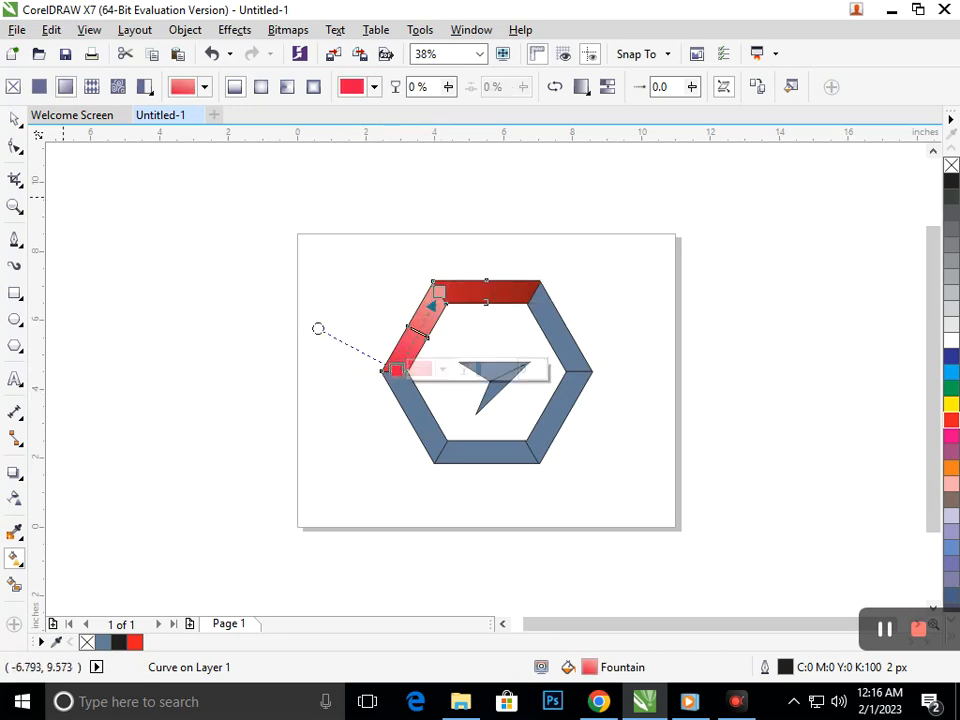
click(14, 119)
Copy the fill of the upper-left ring section onto the lower-left section with Copy Properties
click(400, 417)
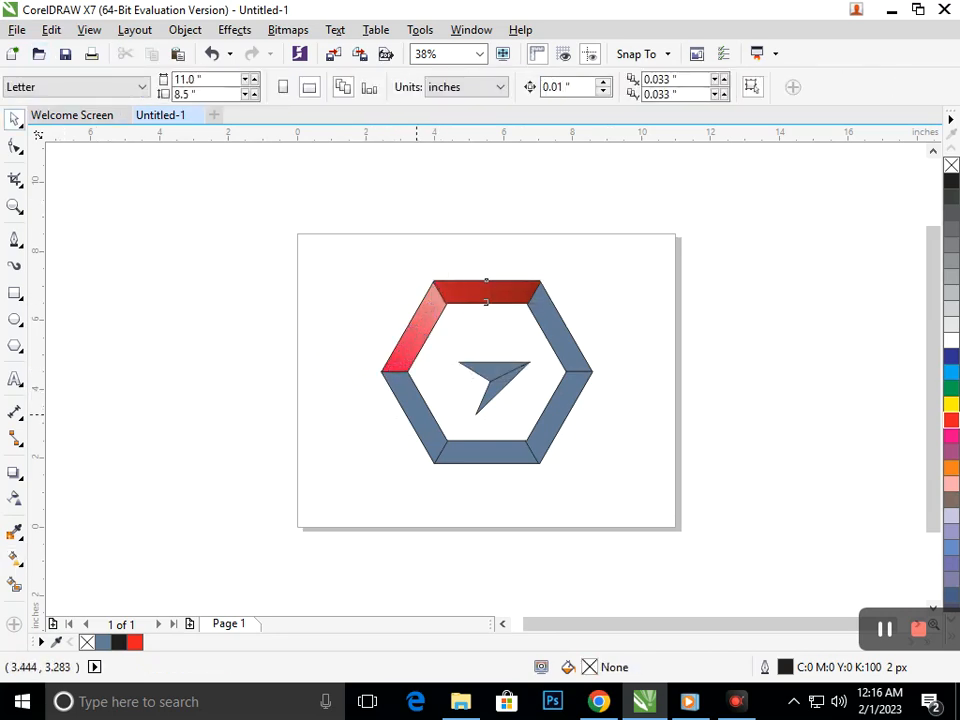
click(416, 415)
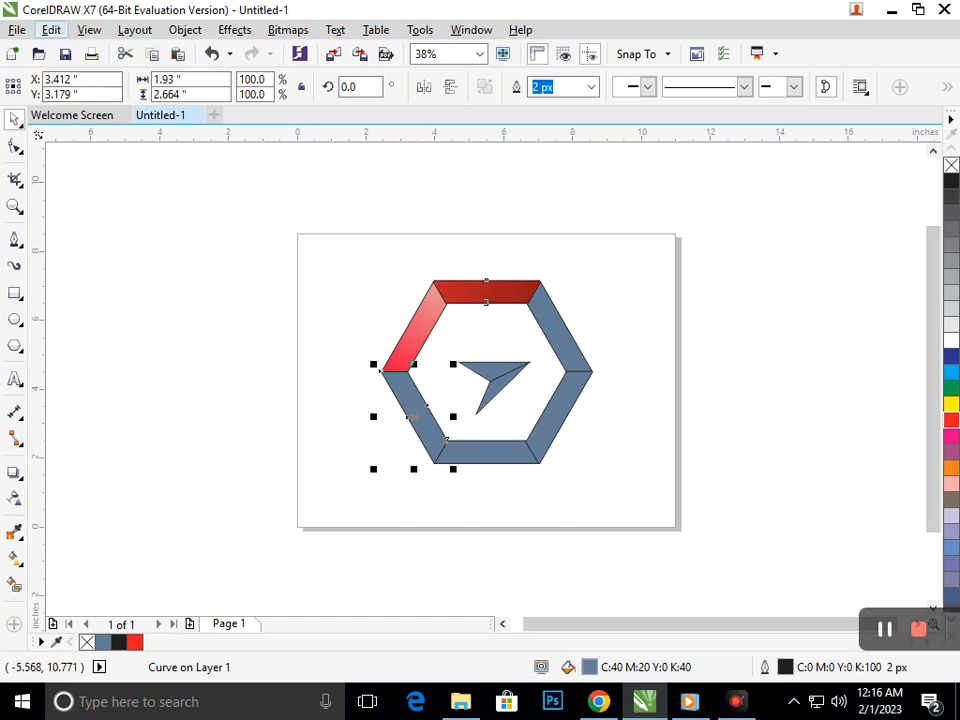
click(51, 30)
click(126, 290)
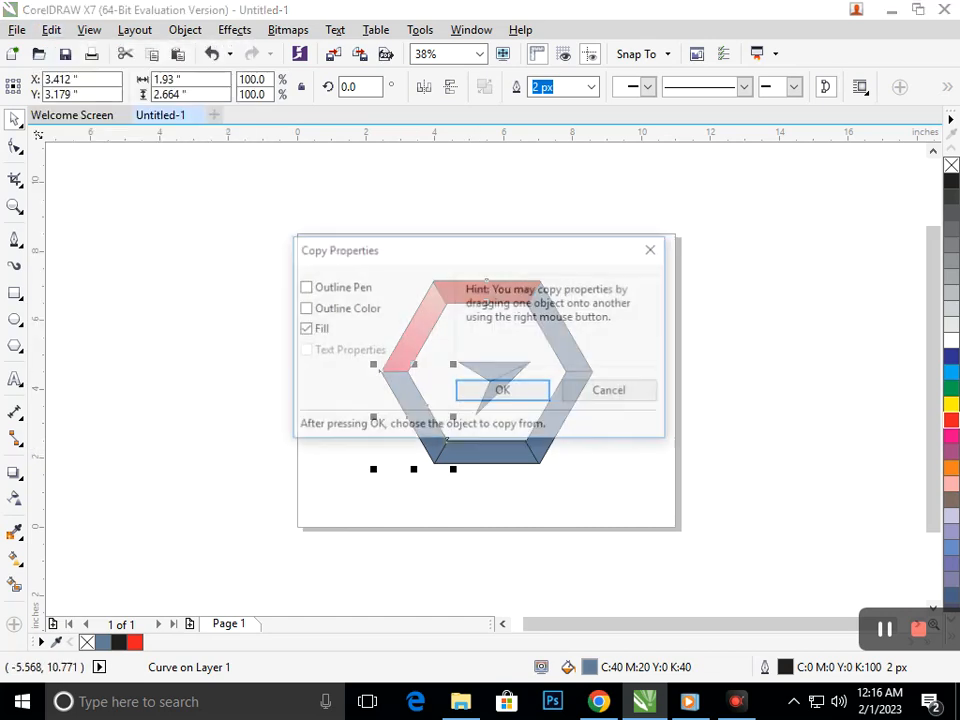
click(501, 390)
click(415, 324)
click(366, 430)
Copy the upper-left section's gradient fill onto the bottom ring section
click(431, 444)
click(51, 30)
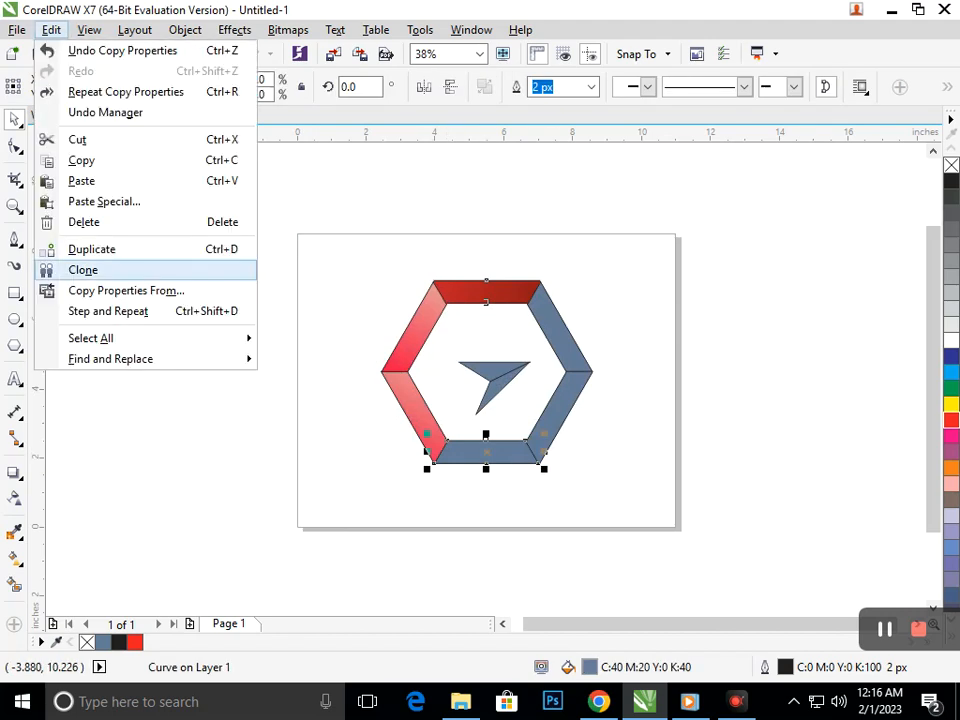
click(126, 290)
key(Return)
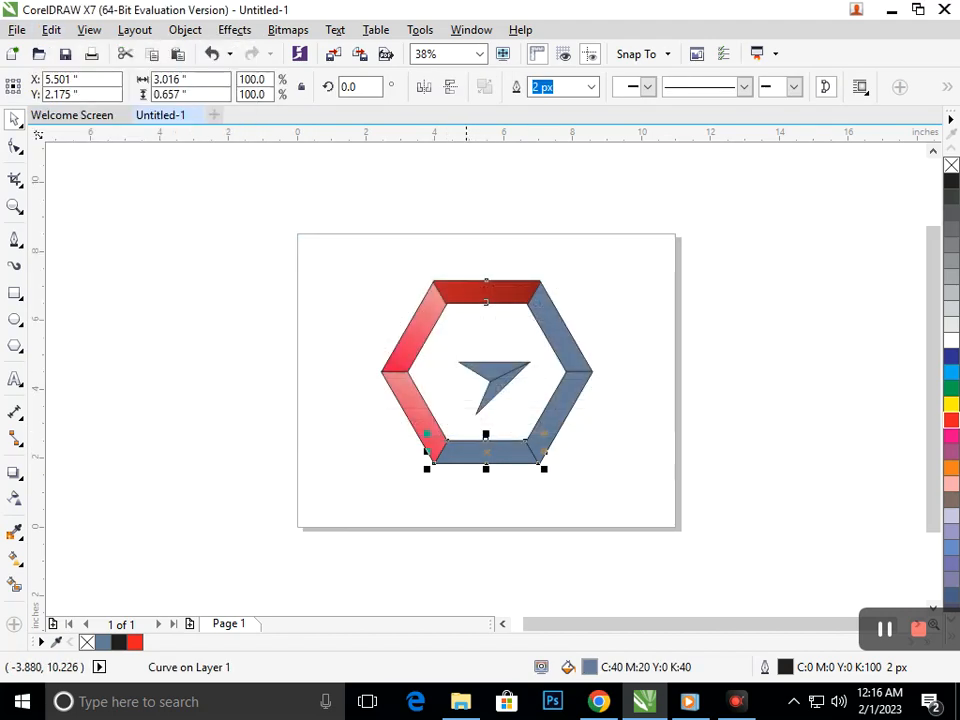
click(424, 333)
click(362, 390)
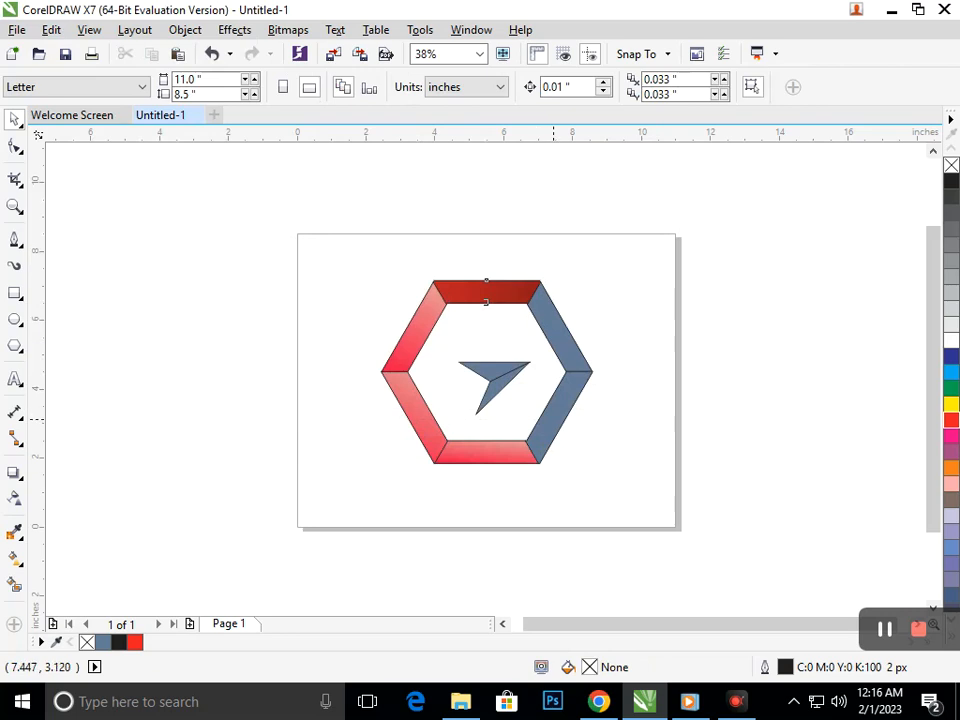
Copy the bottom section's gradient fill onto the lower-right ring section
click(554, 419)
click(51, 30)
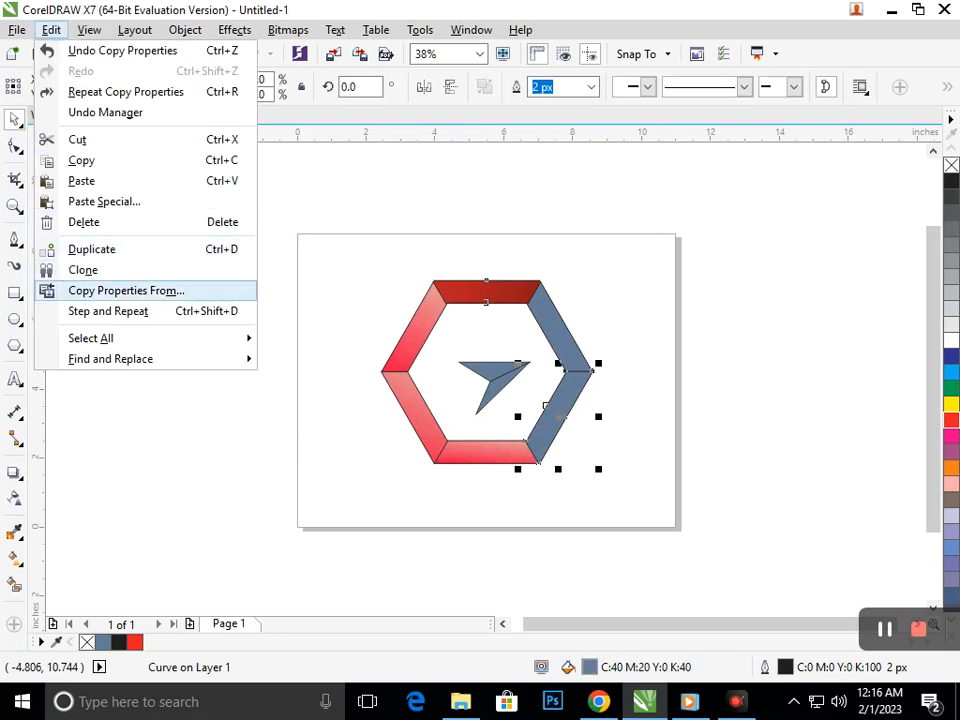
click(122, 290)
click(496, 391)
click(470, 450)
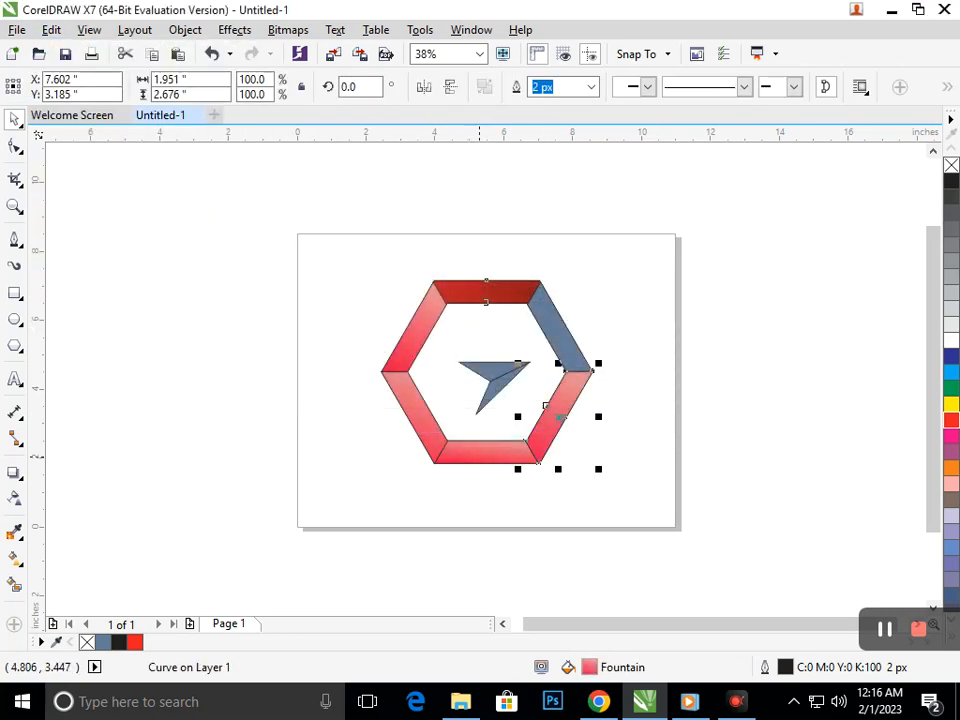
click(545, 498)
Copy the upper-left section's gradient fill onto the remaining blue-gray section at the upper right of the ring
click(545, 337)
click(51, 30)
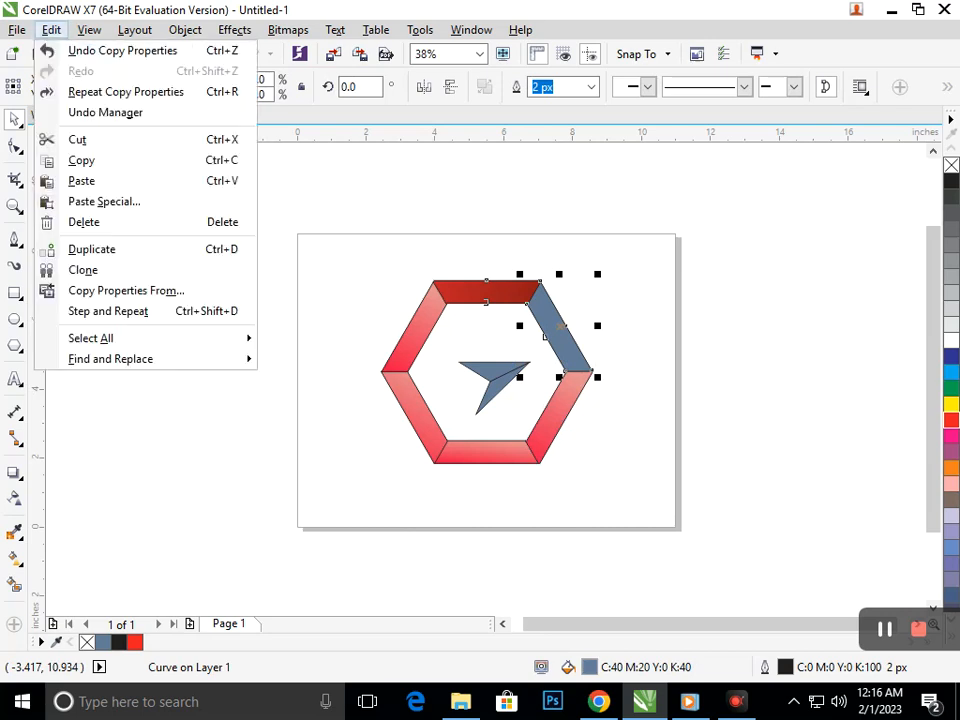
click(122, 288)
click(502, 389)
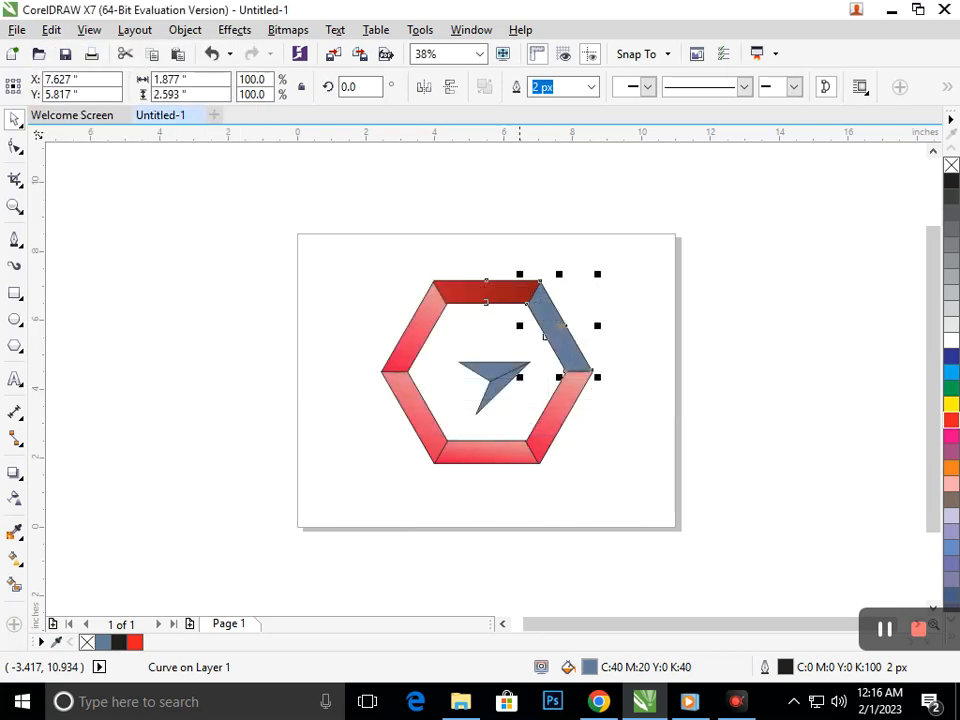
click(571, 348)
key(Return)
click(408, 354)
click(445, 366)
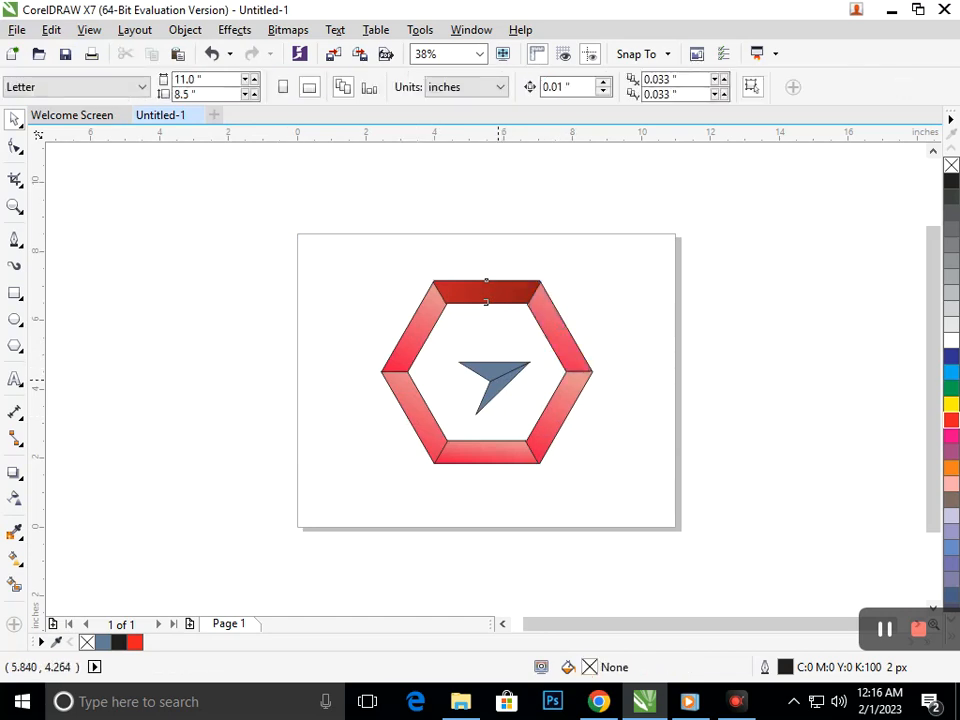
drag(490, 381, 507, 412)
key(ctrl+z)
key(Escape)
Copy the bottom ring section's gradient fill onto the lower half of the arrowhead
click(495, 390)
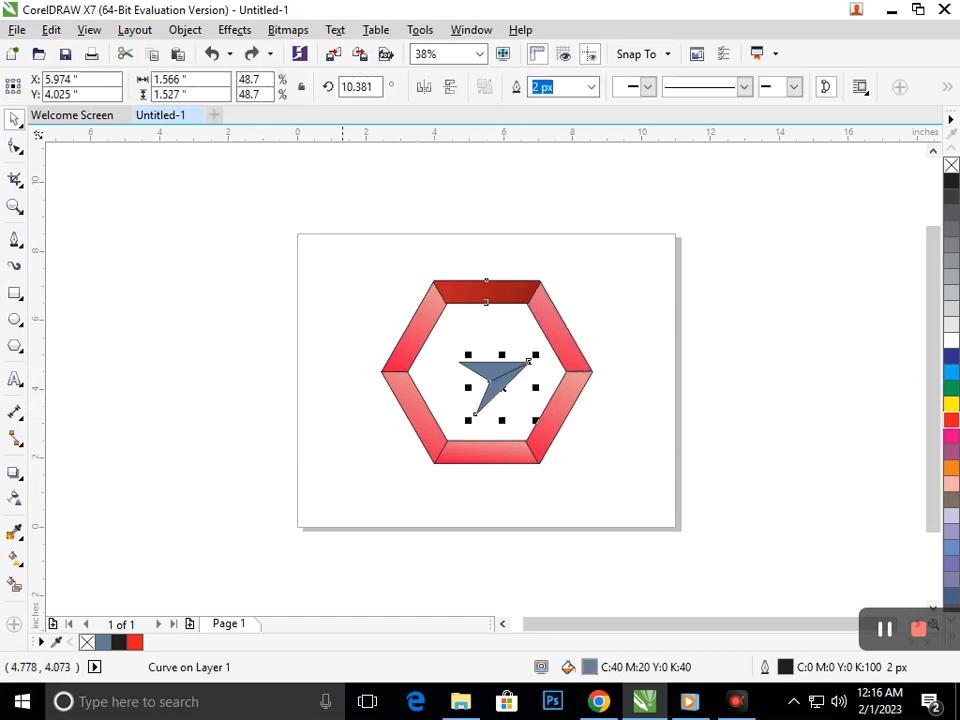
click(51, 29)
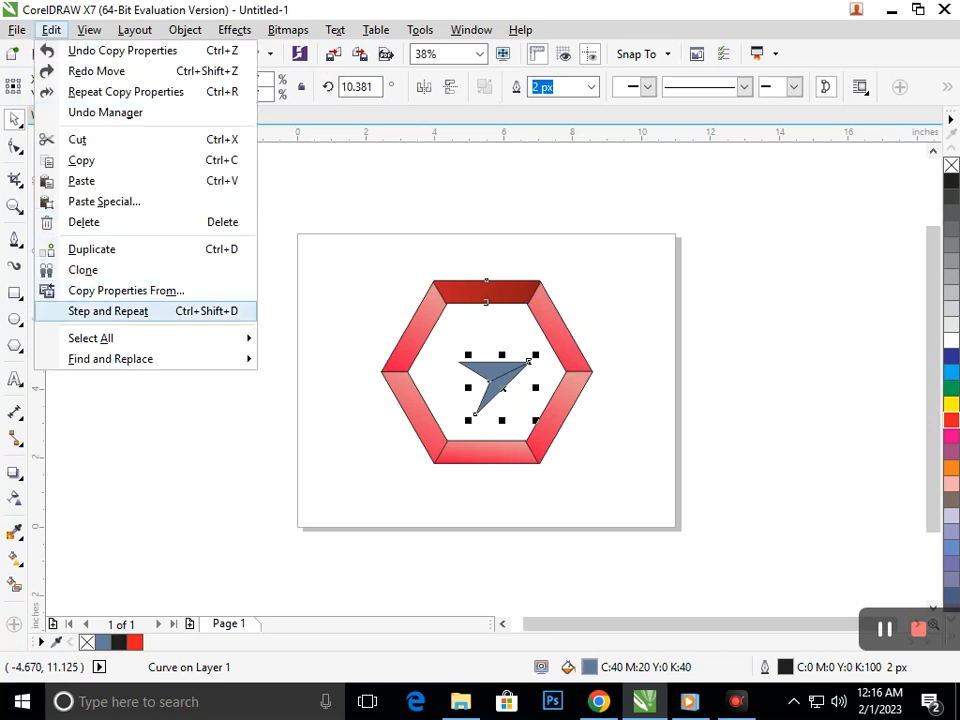
click(126, 291)
click(506, 391)
click(459, 456)
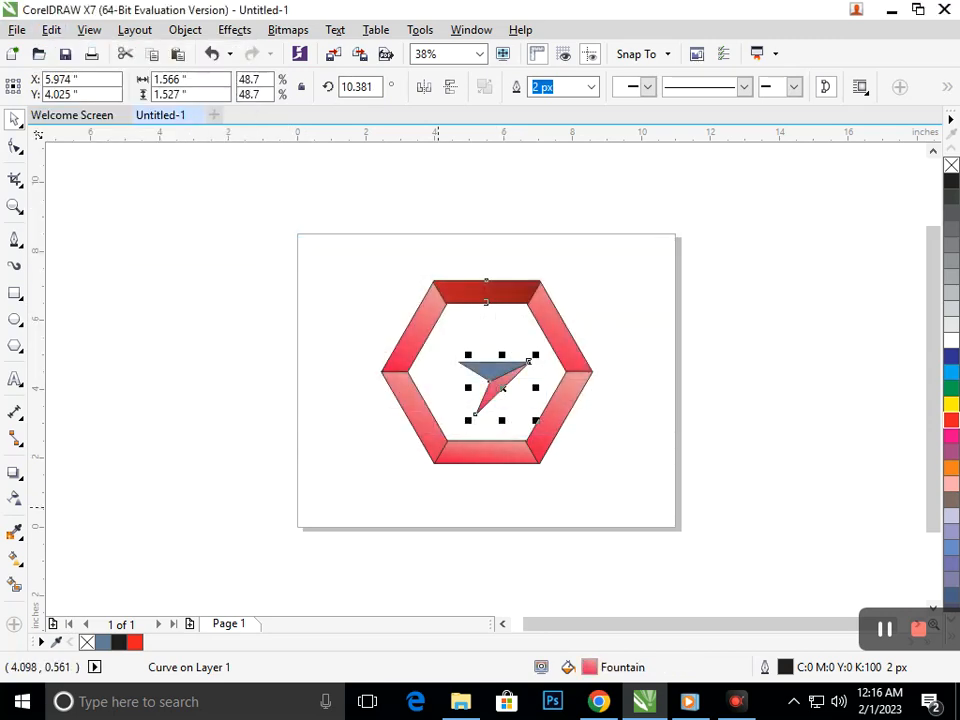
Copy the top ring section's dark red gradient fill onto the blue-gray upper half of the arrowhead
click(456, 477)
click(484, 367)
click(51, 29)
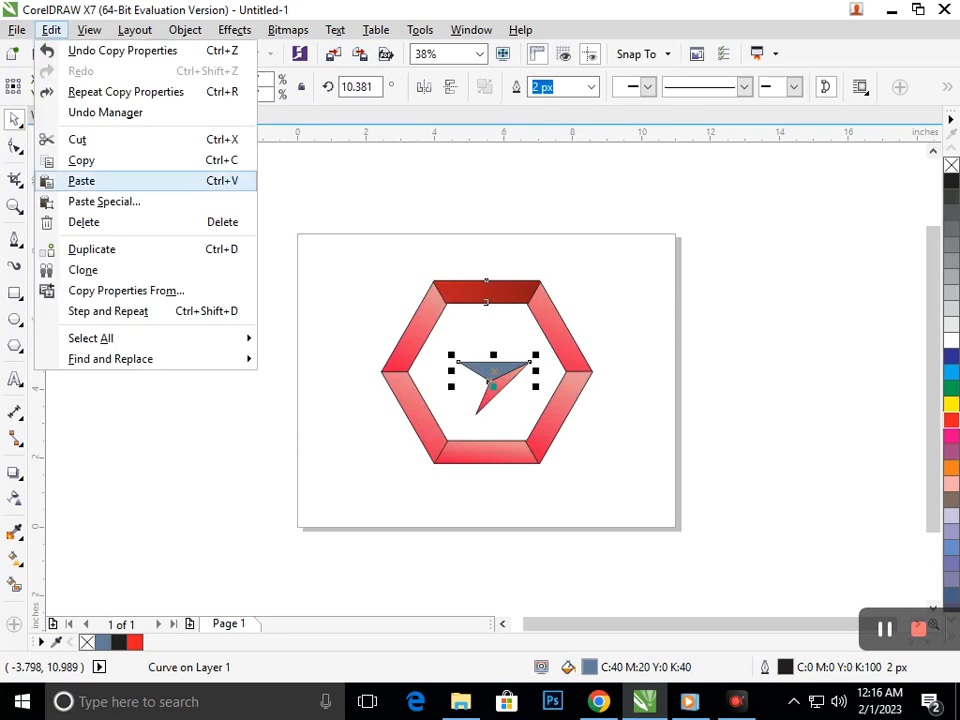
click(126, 290)
click(503, 391)
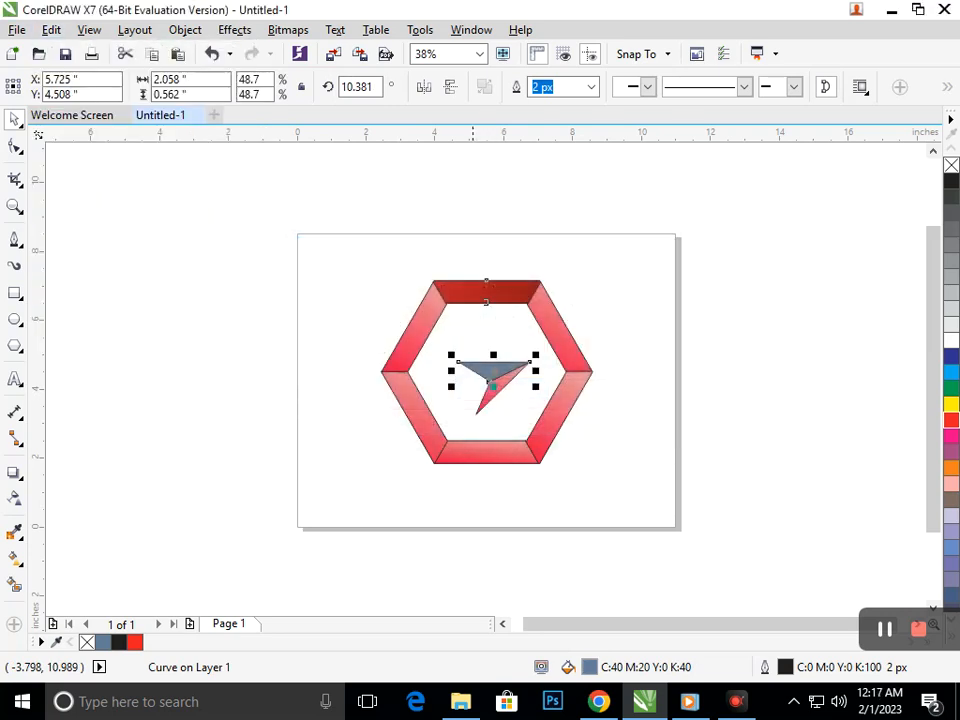
click(486, 290)
key(Escape)
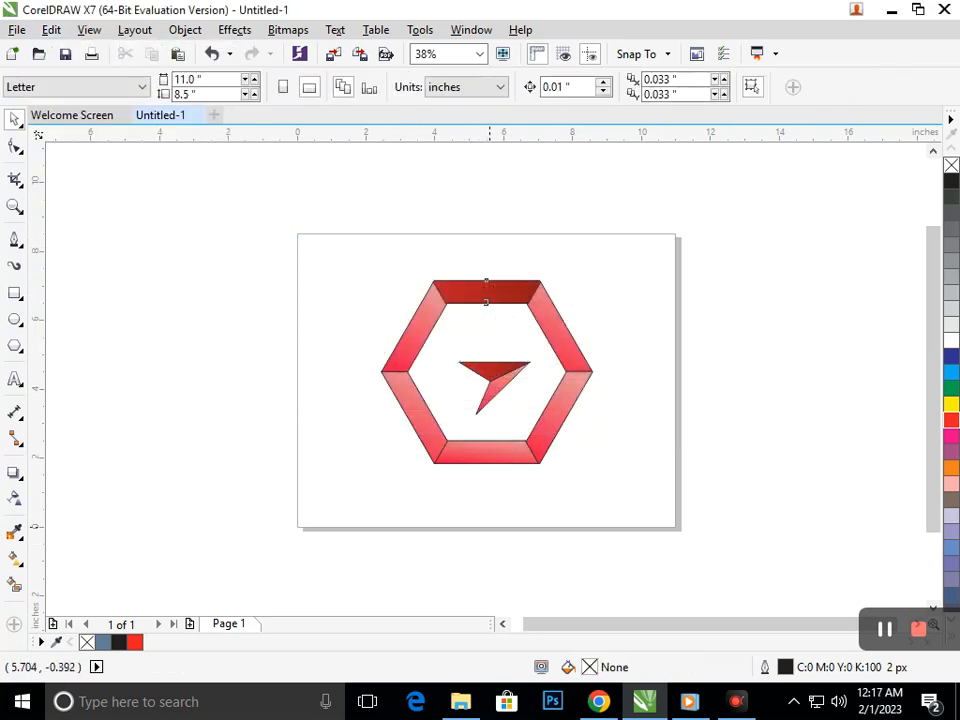
Remove the outlines from all the ring sections and both arrowhead halves
drag(323, 216, 690, 540)
click(782, 87)
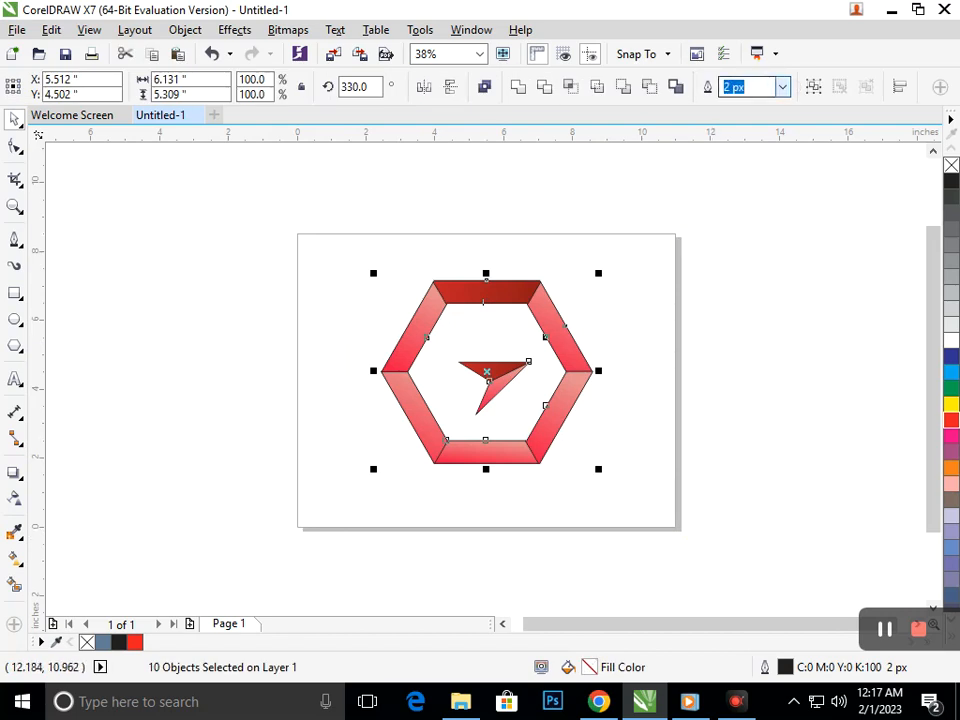
click(734, 105)
key(Escape)
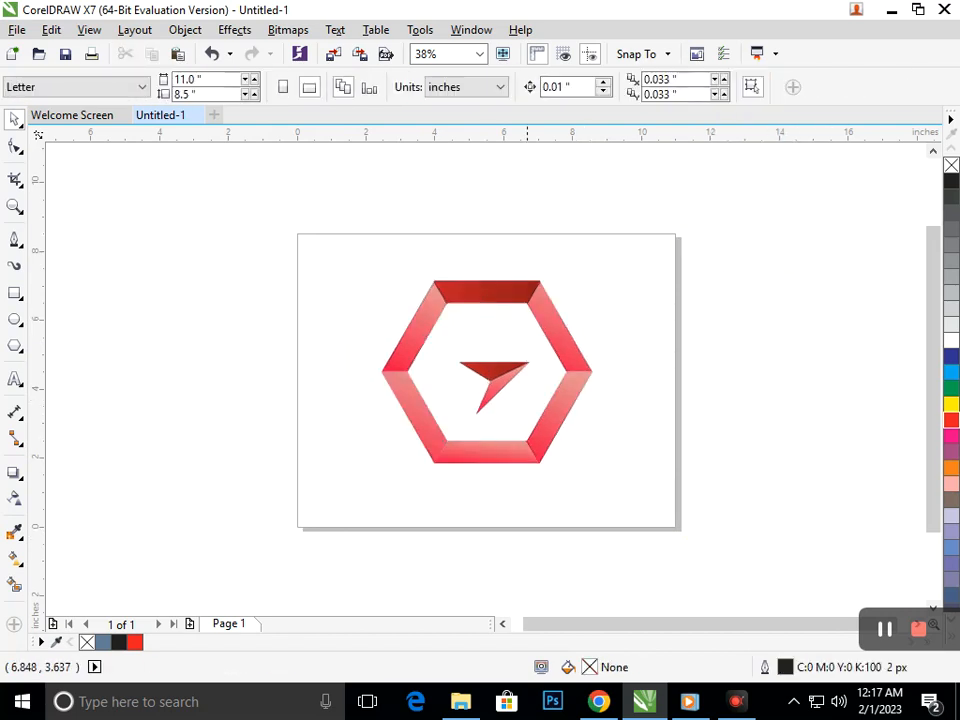
drag(445, 338, 521, 400)
key(ctrl+z)
drag(490, 456, 397, 473)
key(ctrl+z)
Enlarge both halves of the arrowhead together slightly around their center, keeping their proportions
click(494, 528)
click(497, 392)
shift+click(484, 367)
drag(452, 421, 451, 431)
click(506, 530)
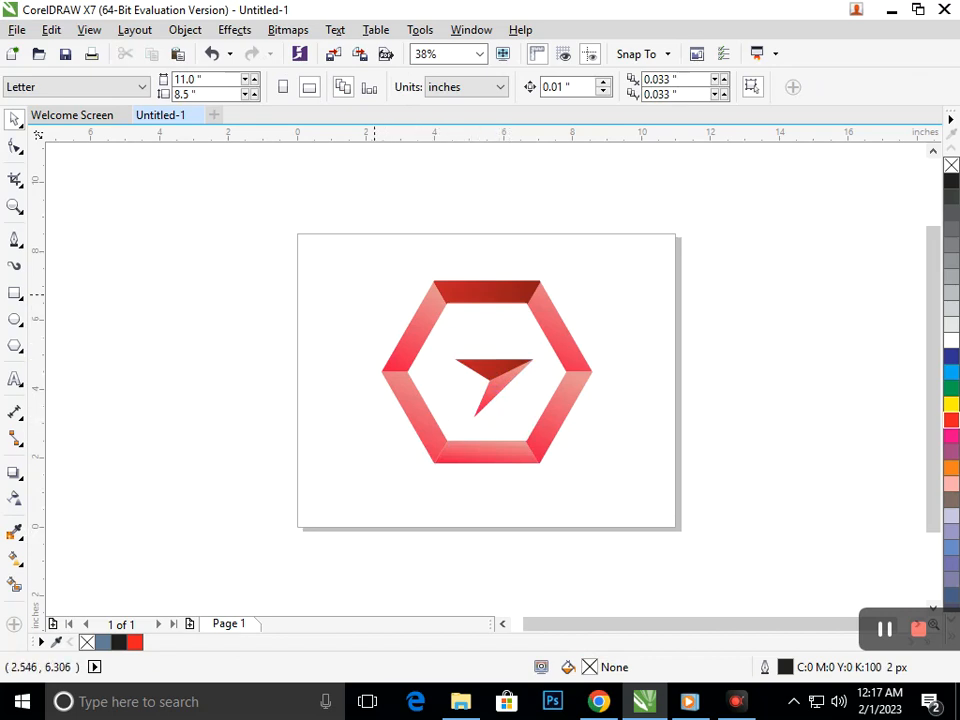
drag(375, 329, 686, 583)
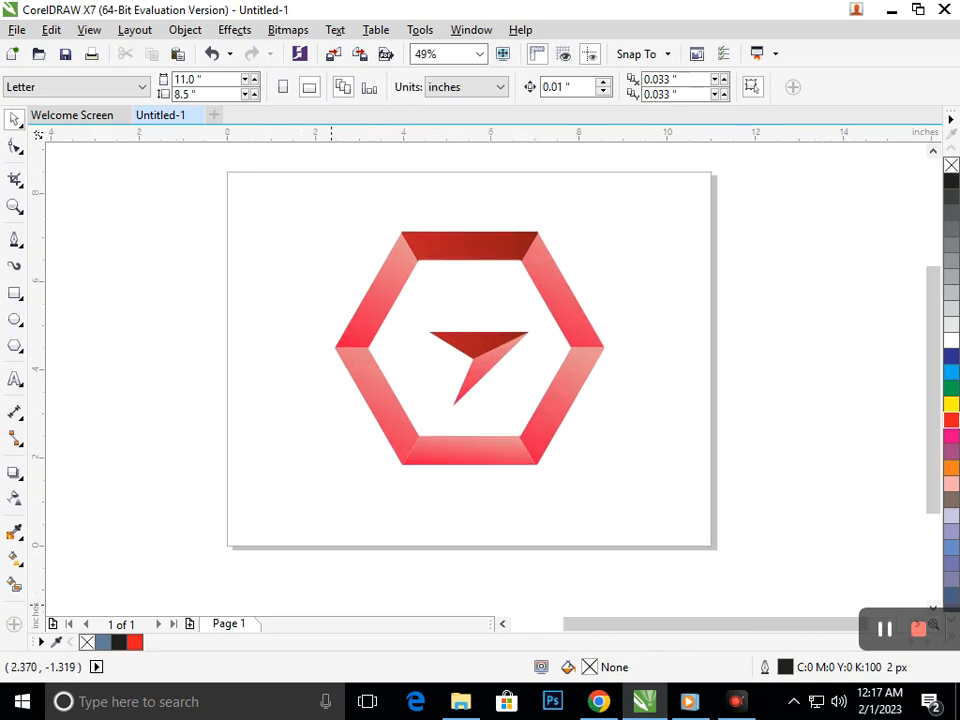